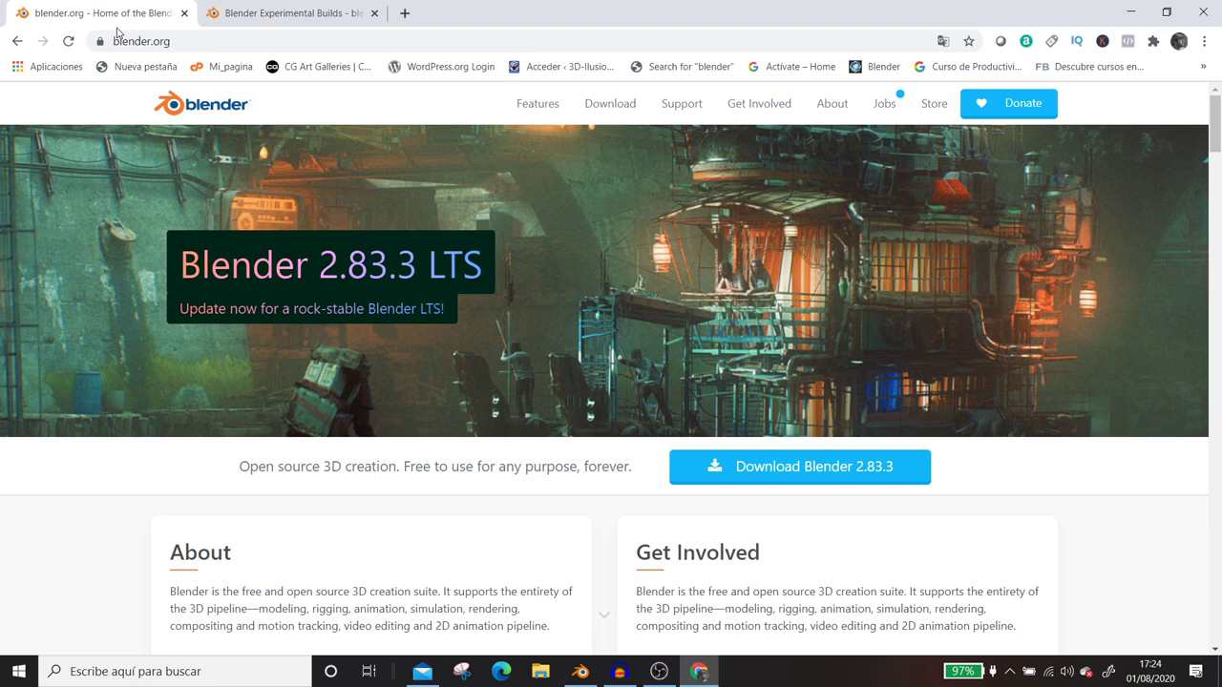
Step: Switch Chrome to the Blender Experimental Builds tab showing the daily builds
click(287, 13)
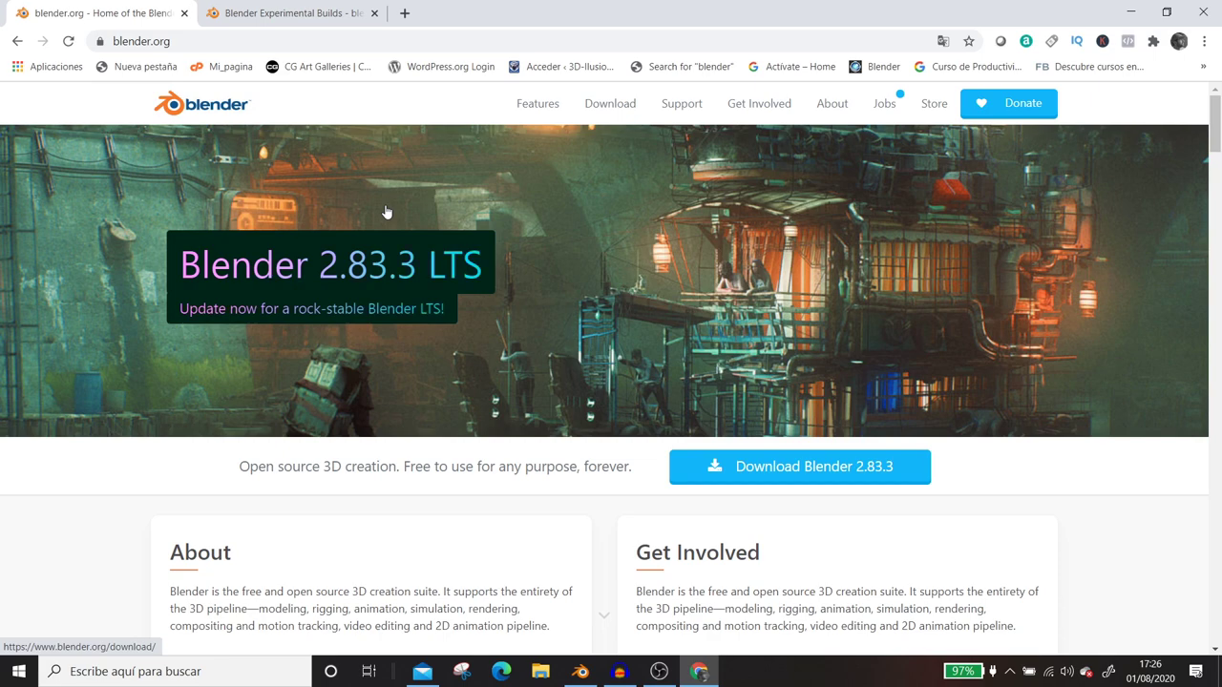
click(310, 10)
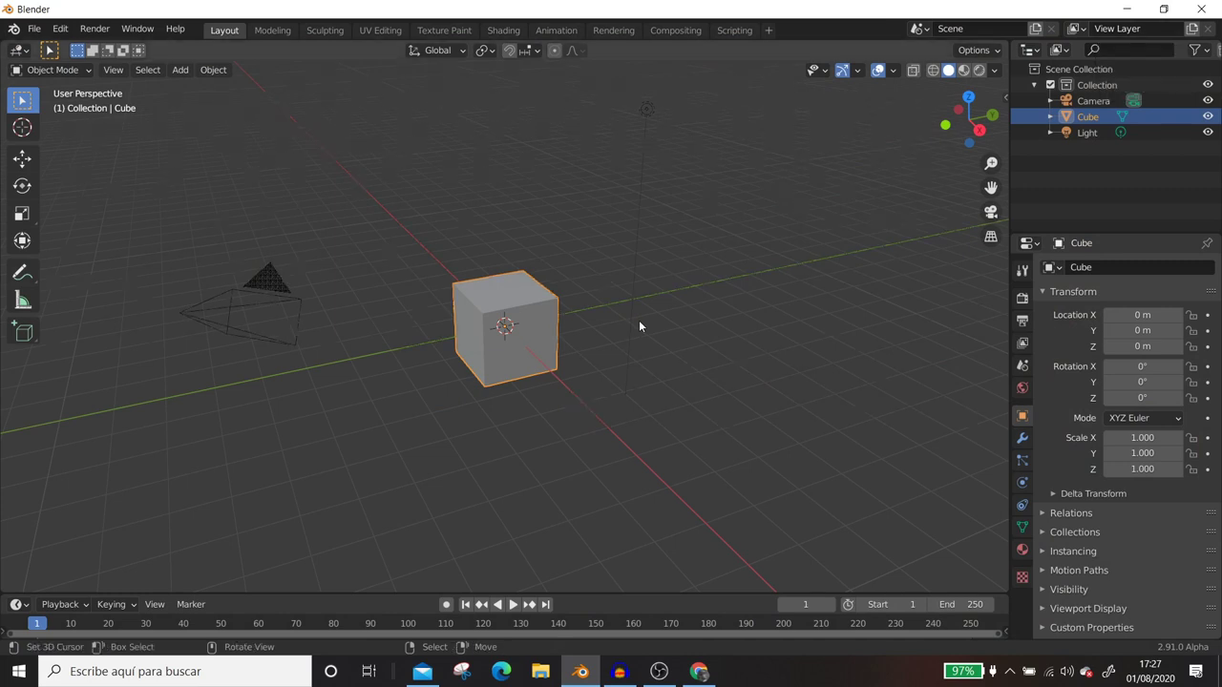
Step: Check that New Particle System is enabled under Experimental in Preferences, then close Preferences
scroll(593, 382, down, 1)
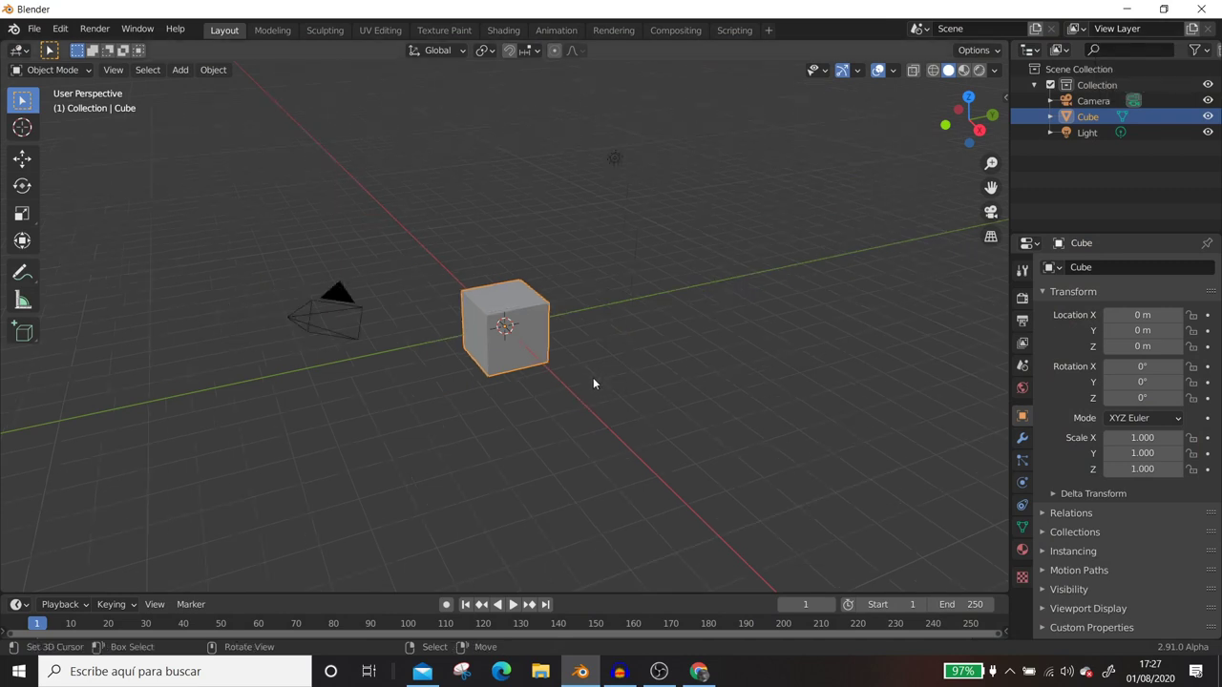
click(60, 29)
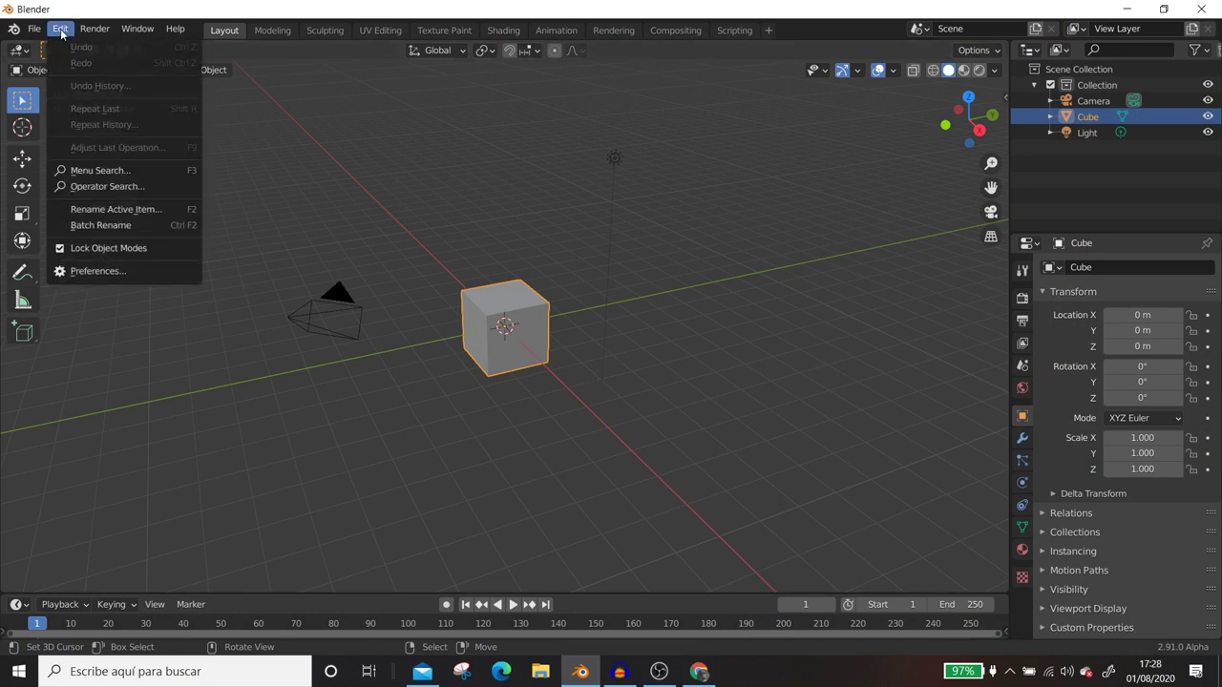
click(87, 271)
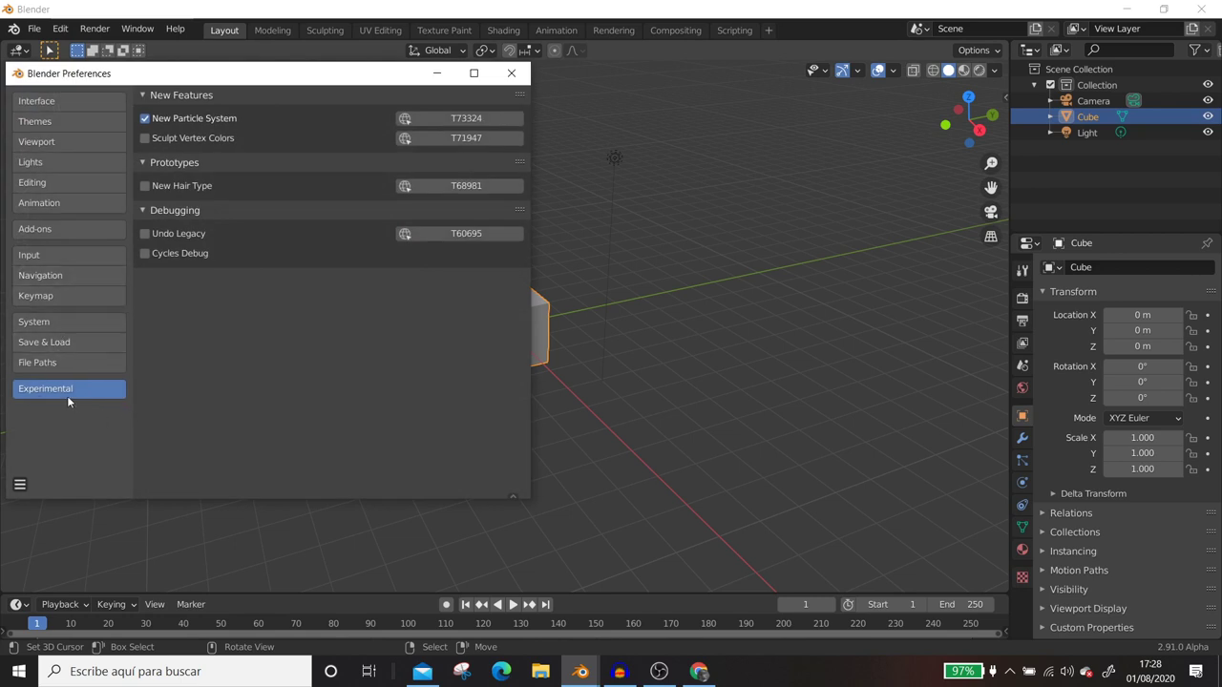
key(BackSpace)
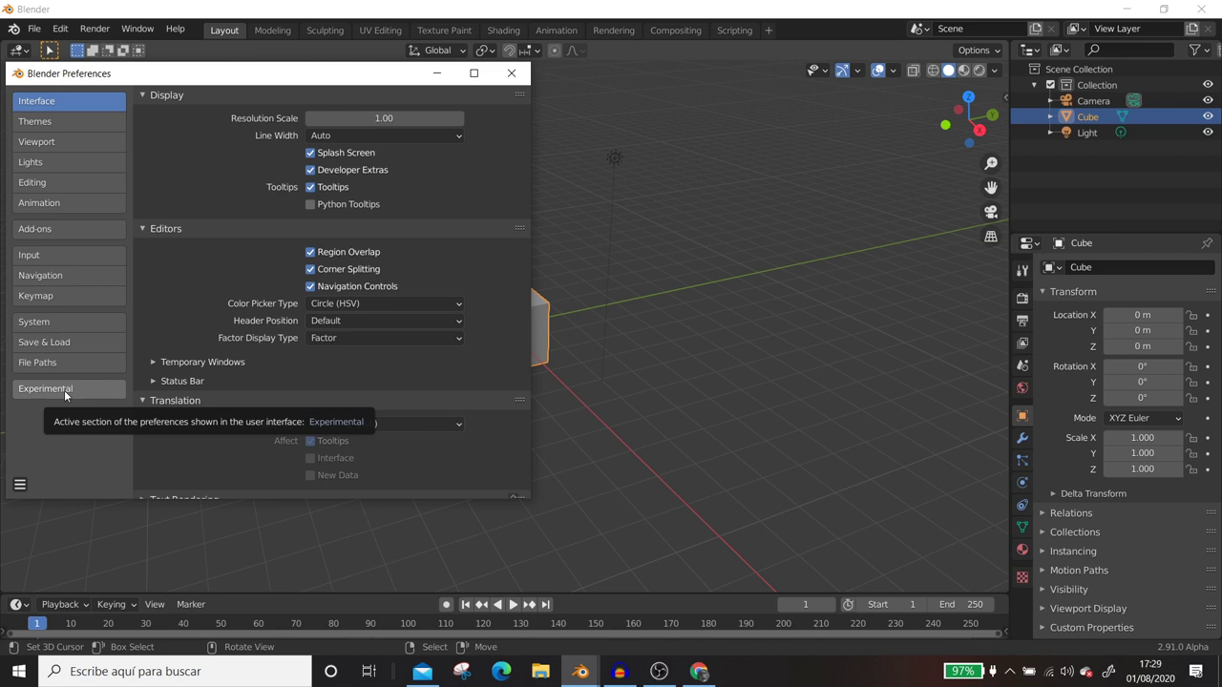
click(64, 389)
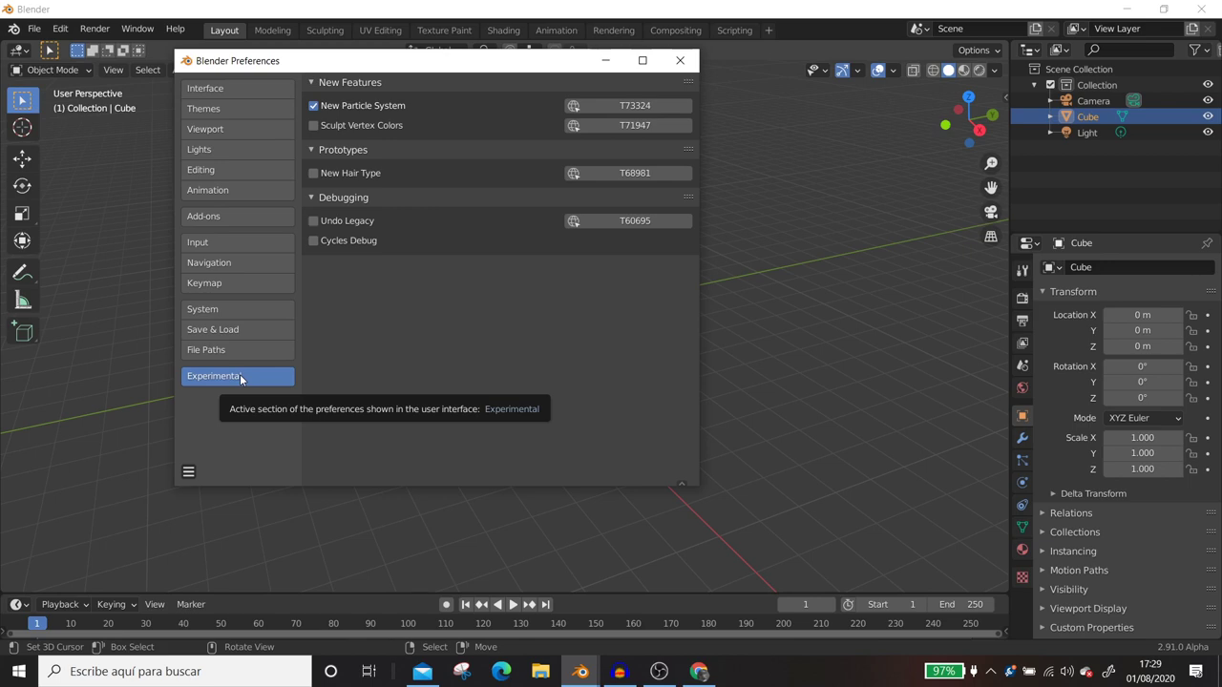
click(679, 60)
Step: Split the viewport in two and make the upper area a Simulation Editor
drag(1006, 61, 961, 317)
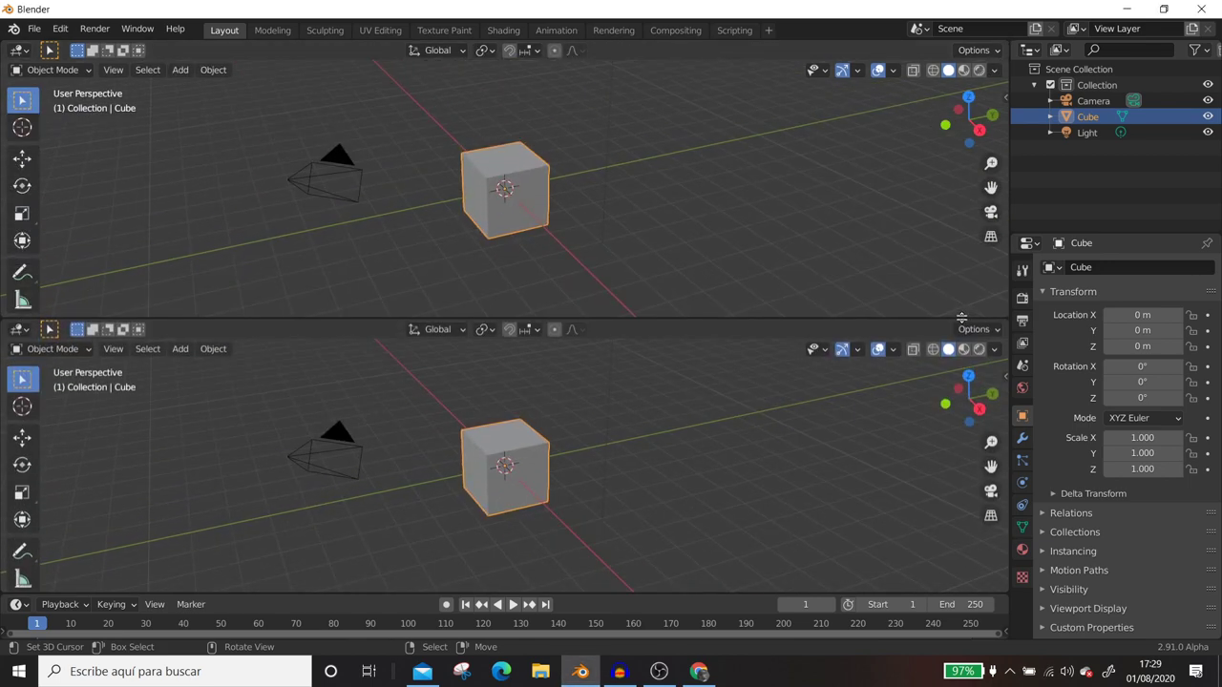
click(20, 51)
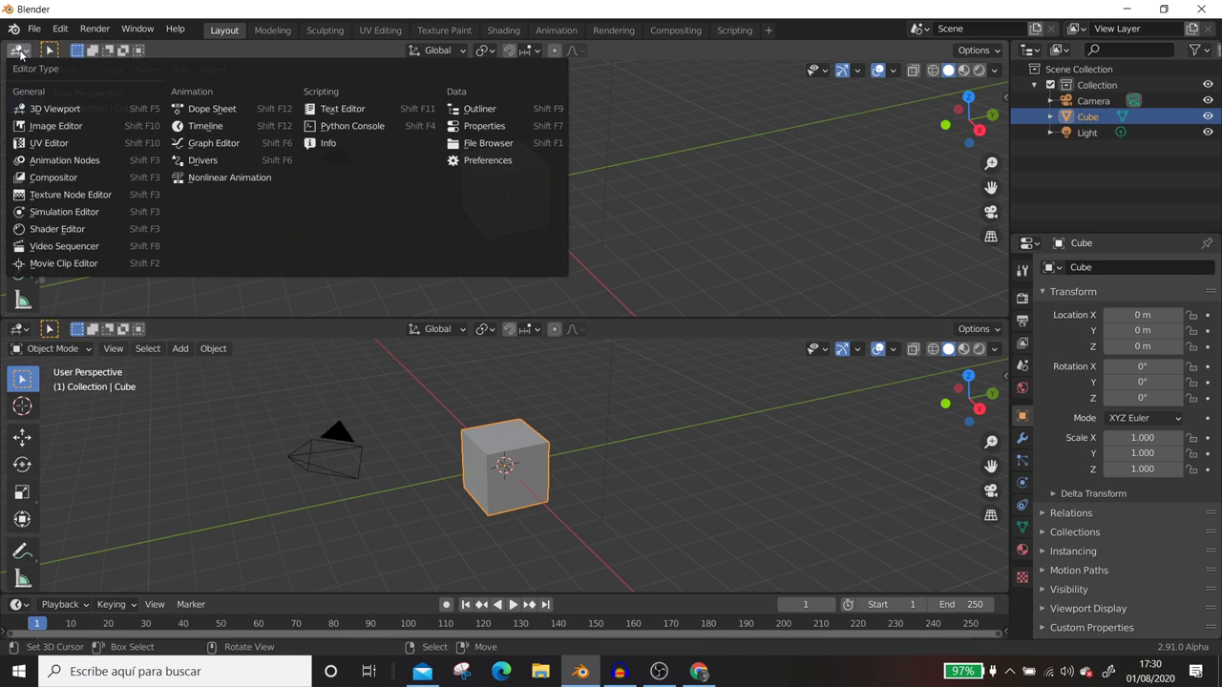
click(73, 216)
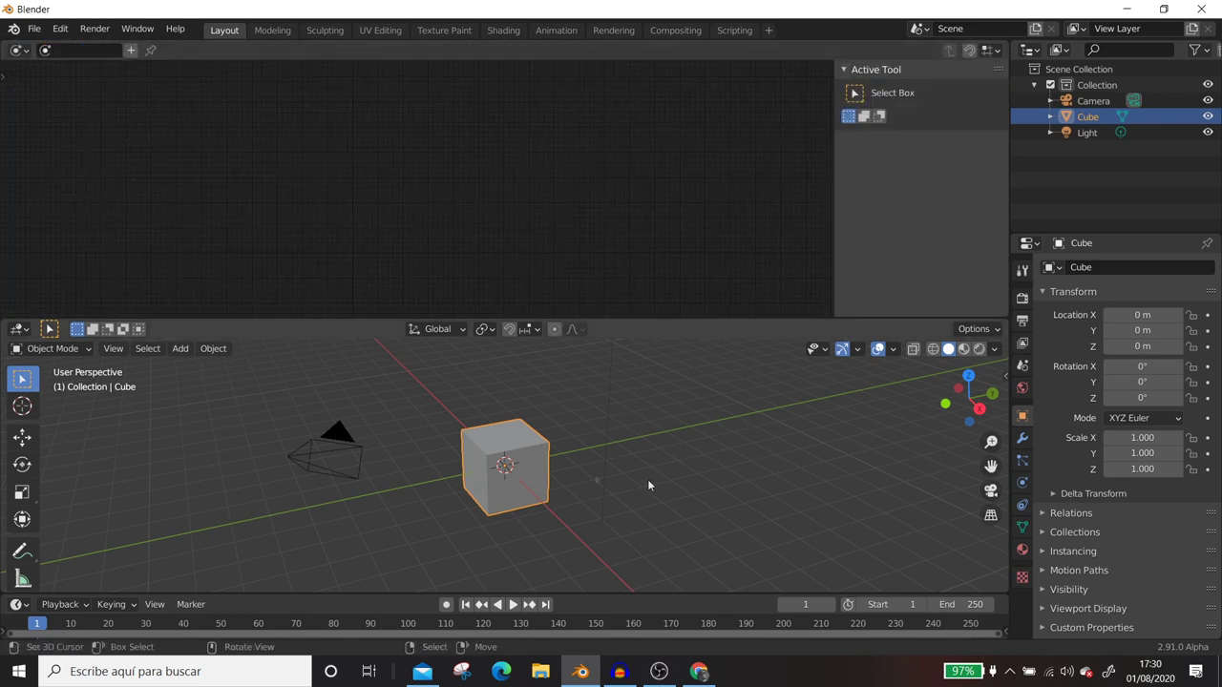
Step: Delete the default cube and add a Point Cloud object in its place
click(1022, 439)
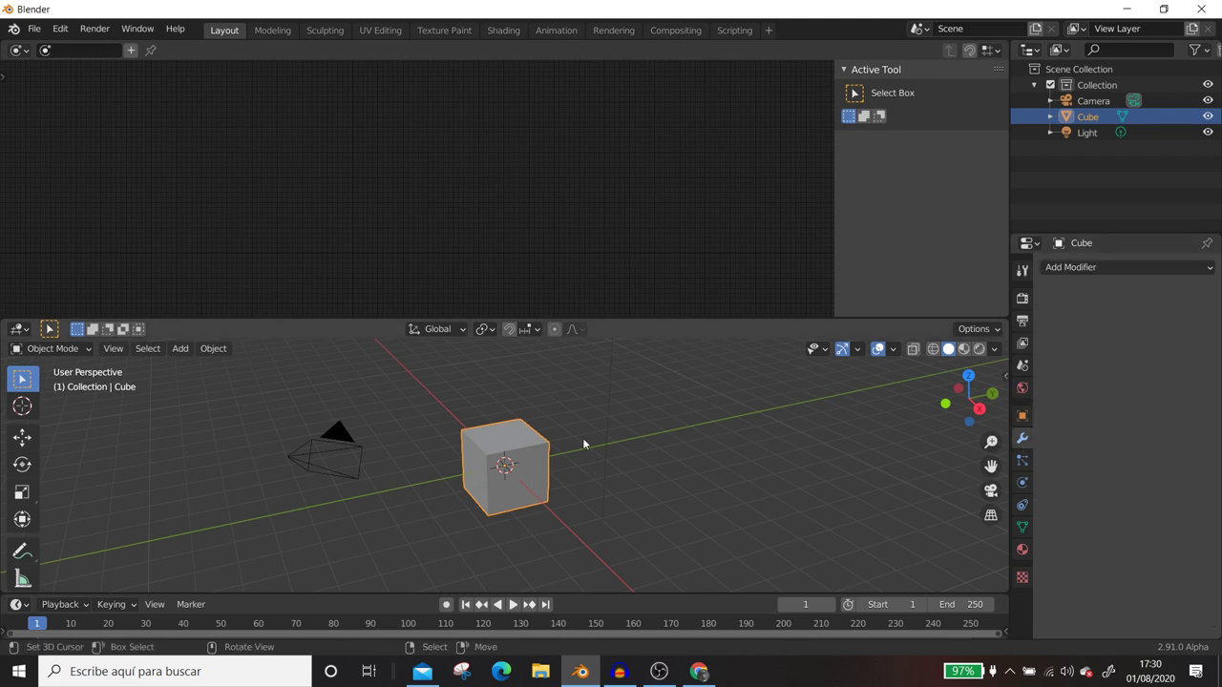
key(Delete)
key(shift+a)
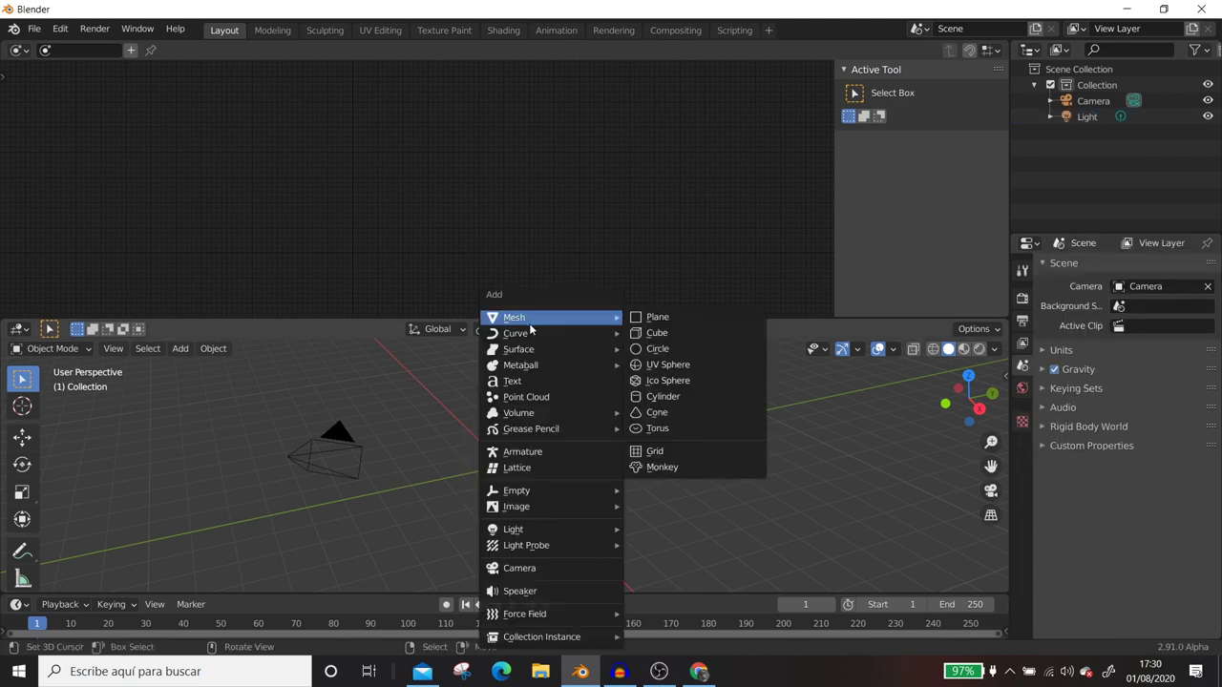
click(555, 404)
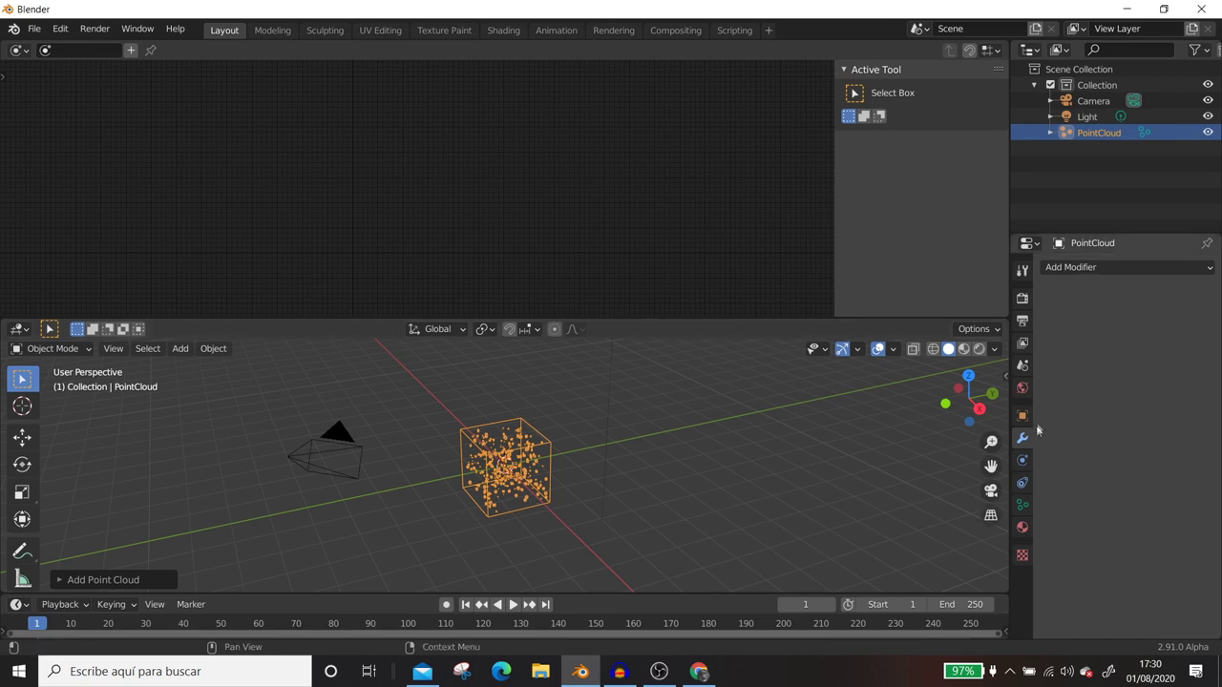
click(1085, 270)
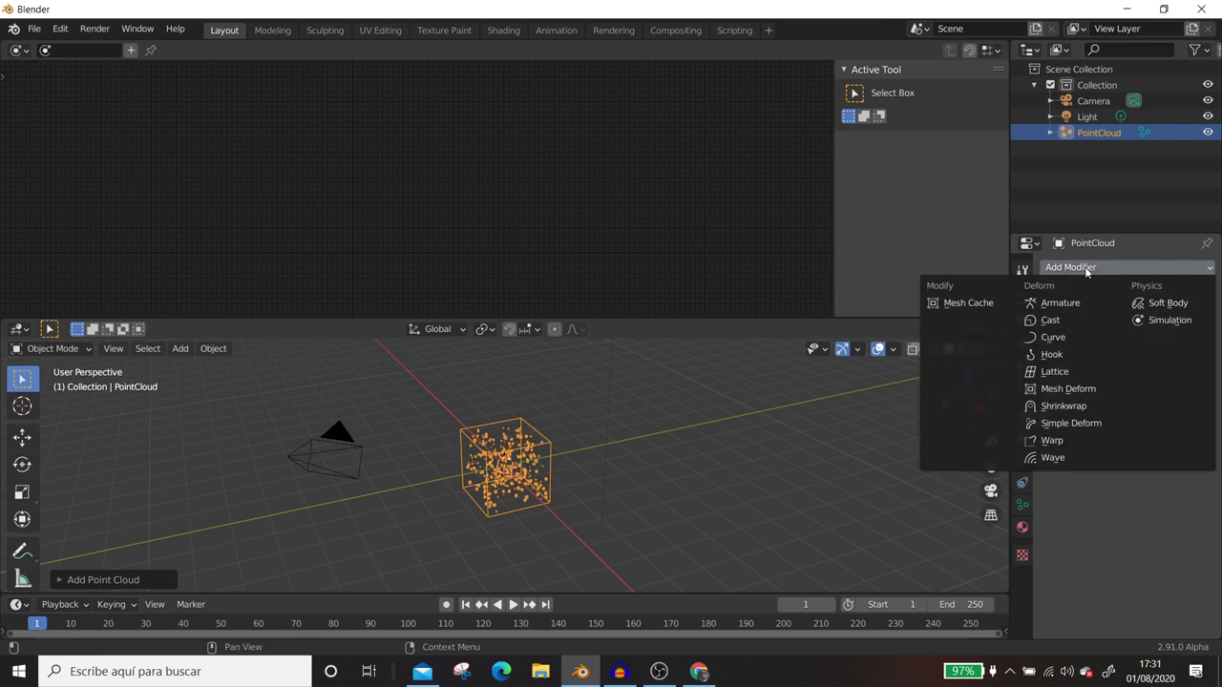
Step: Give the PointCloud a Simulation modifier and create a new 'Simulation' node tree
click(1164, 322)
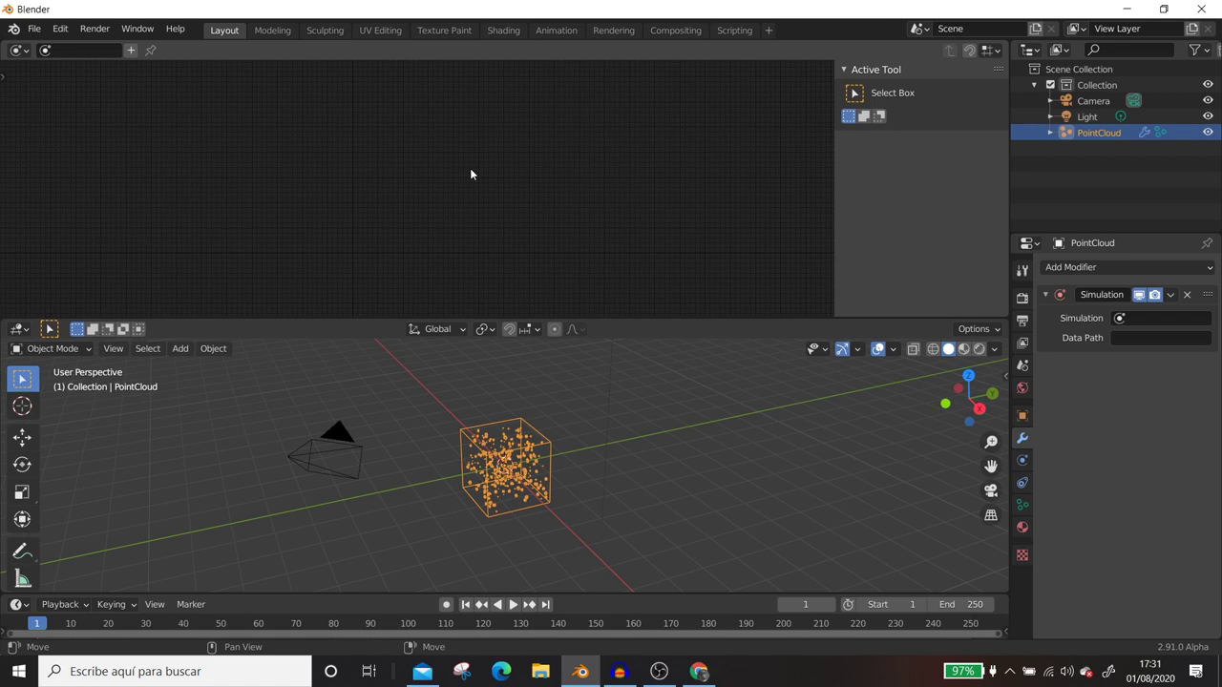
key(shift+a)
click(132, 50)
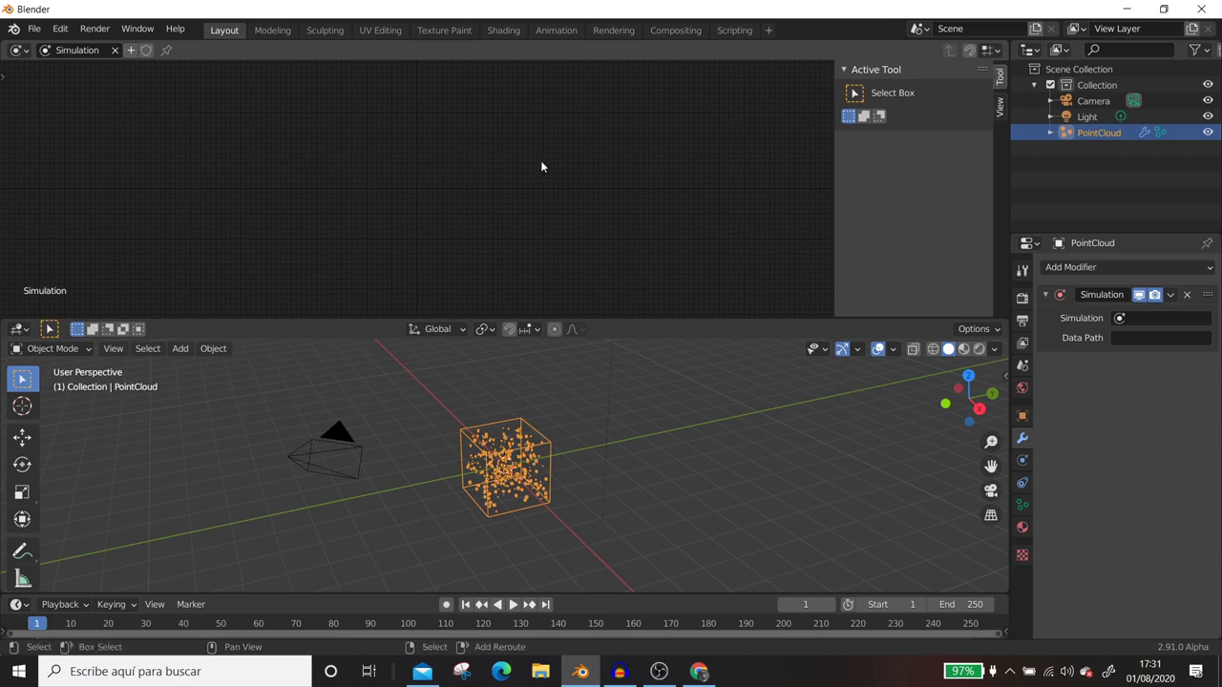
Step: Add a Particle Simulation node to the Simulation tree
key(shift+a)
mouse_move(506, 185)
click(625, 187)
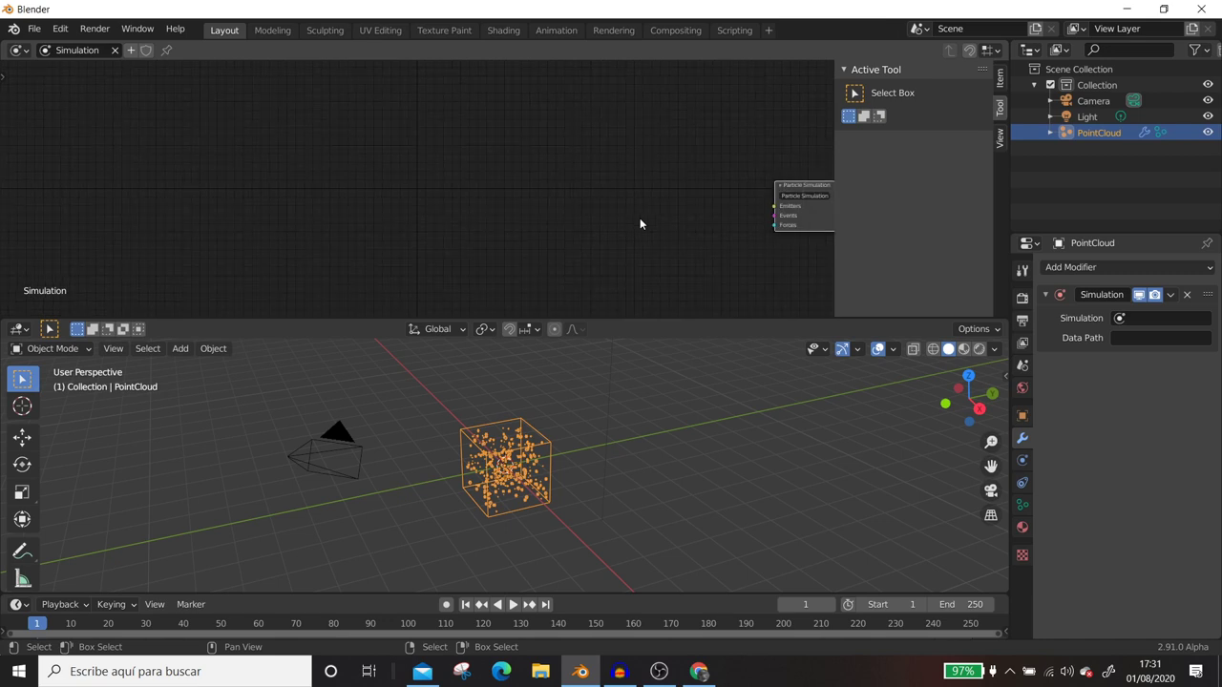
click(646, 155)
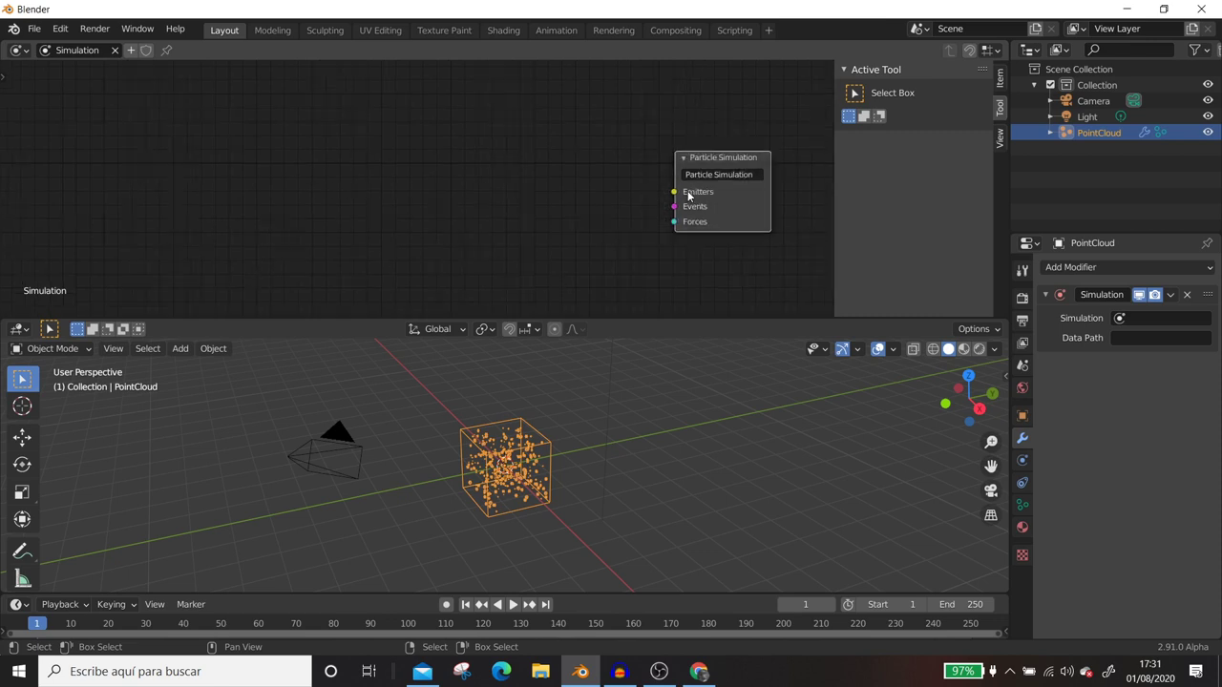
Step: Assign the 'Simulation' tree to the modifier and try pasting the node name as its data path
click(1194, 318)
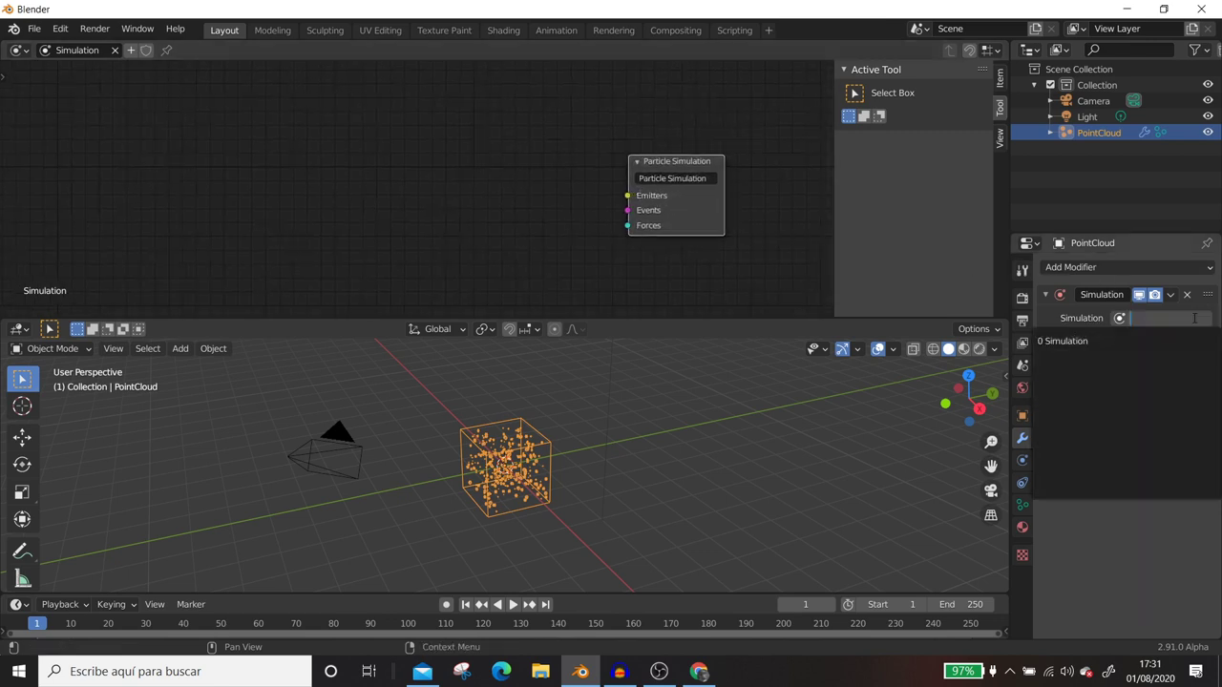
click(1074, 341)
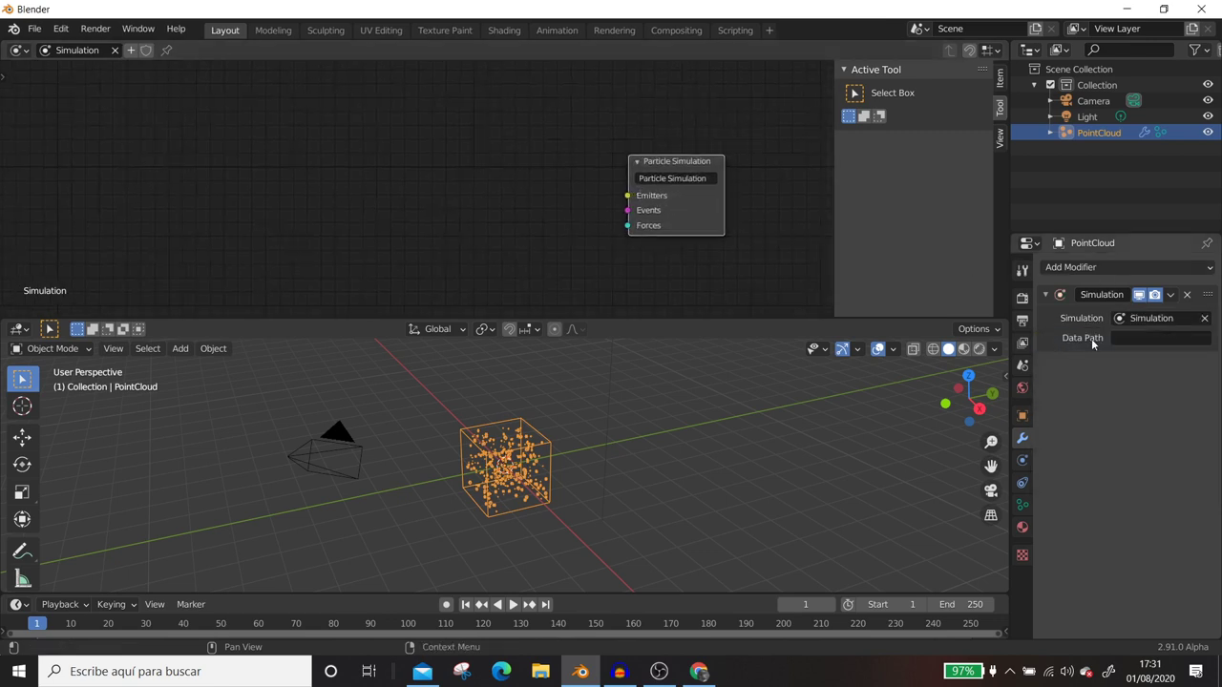
click(1126, 338)
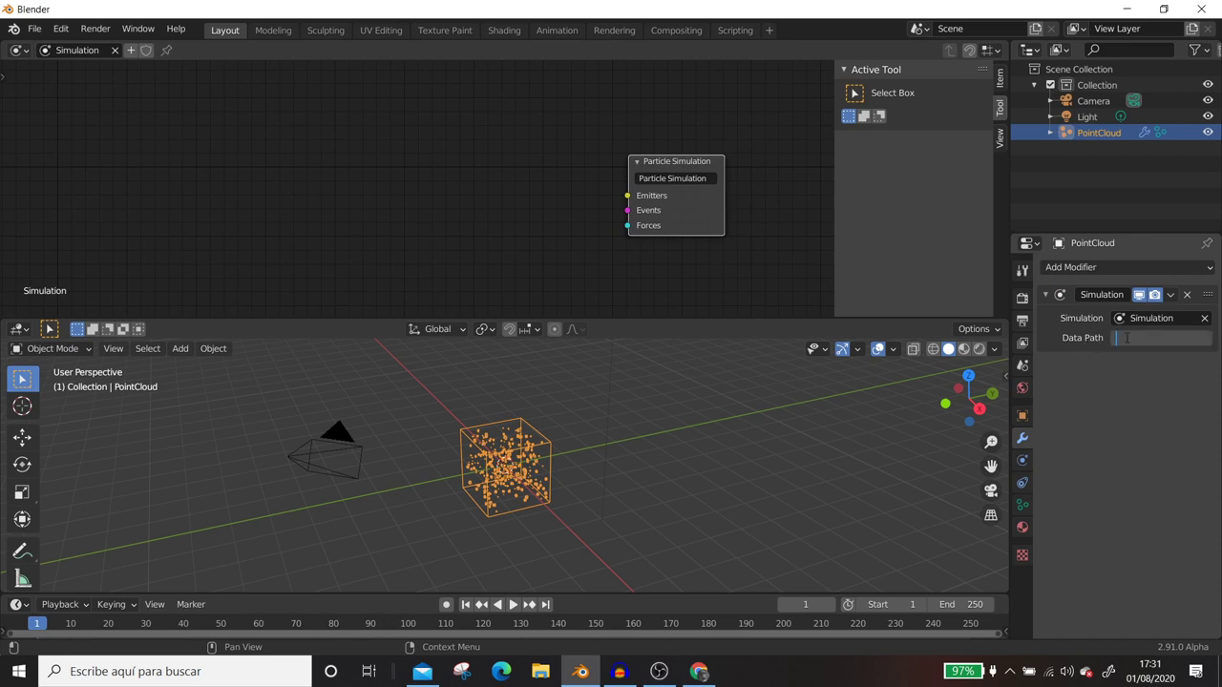
double_click(695, 180)
key(ctrl+c)
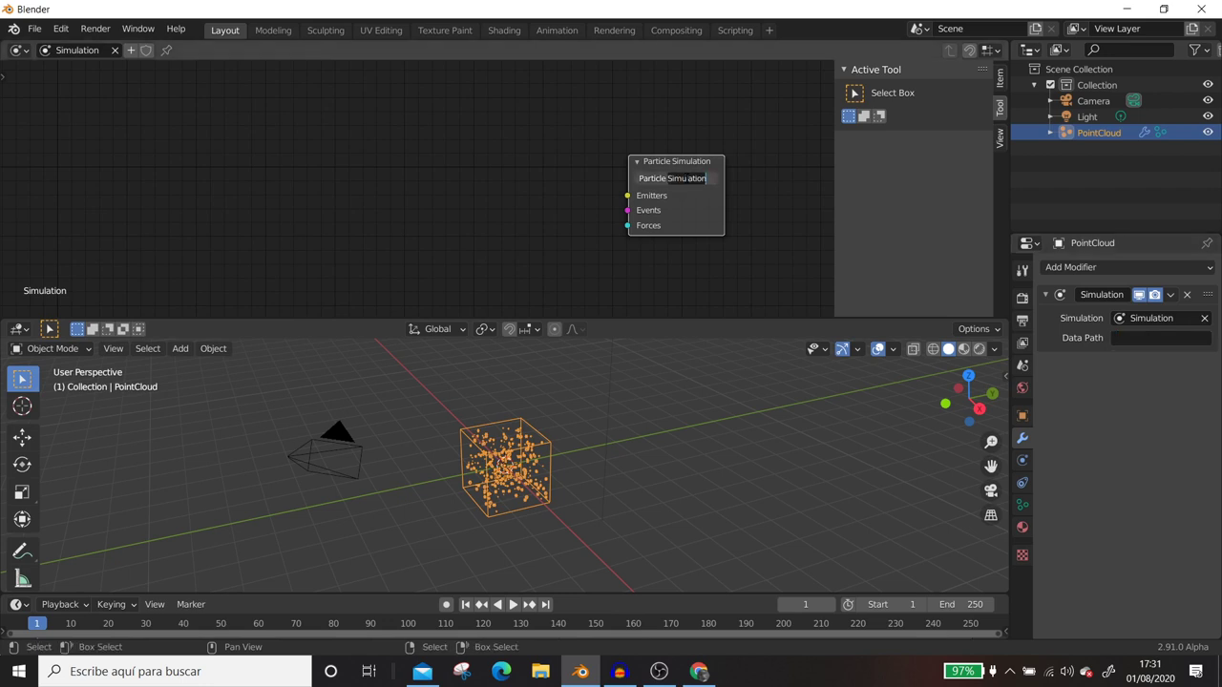
drag(708, 179, 638, 178)
click(1143, 338)
key(ctrl+v)
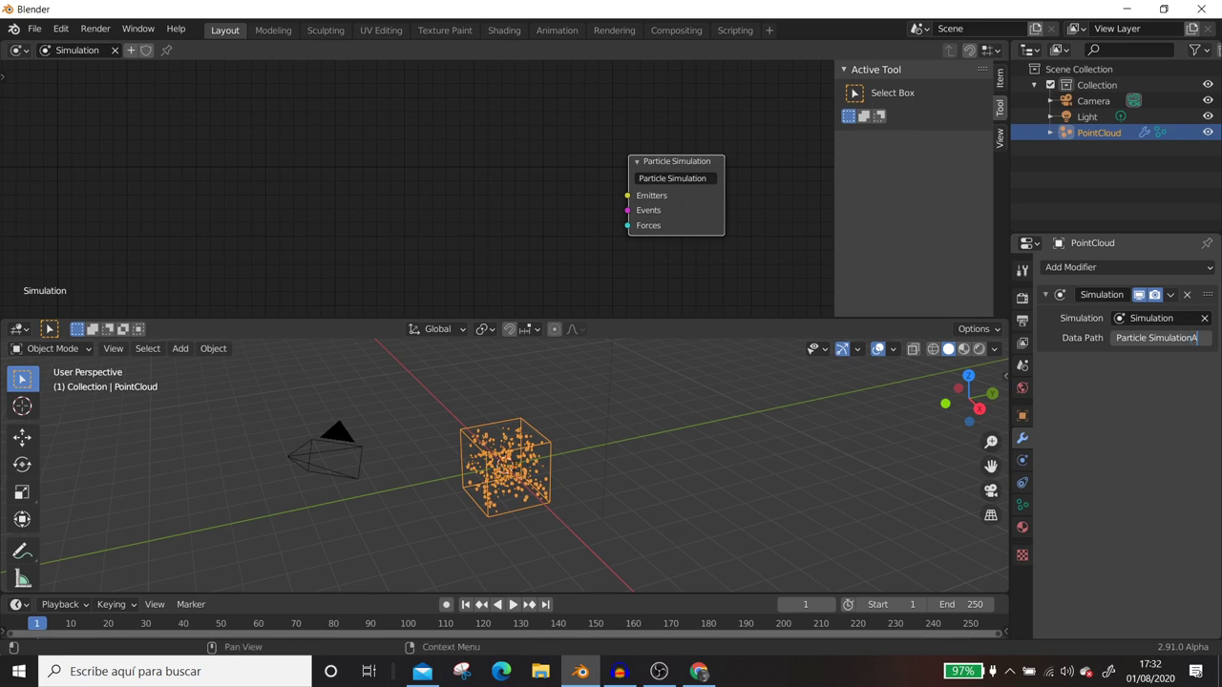
key(Escape)
key(shift+a)
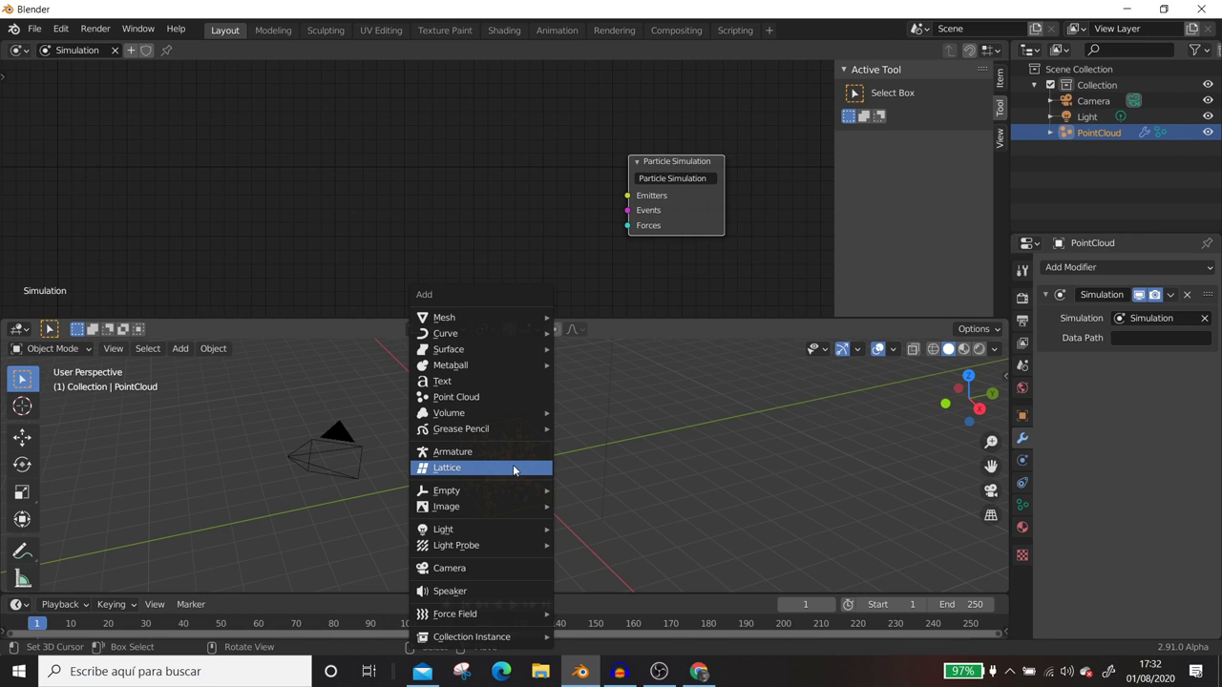
Step: Add a Plane and move it down along Z beneath the point cloud
click(584, 317)
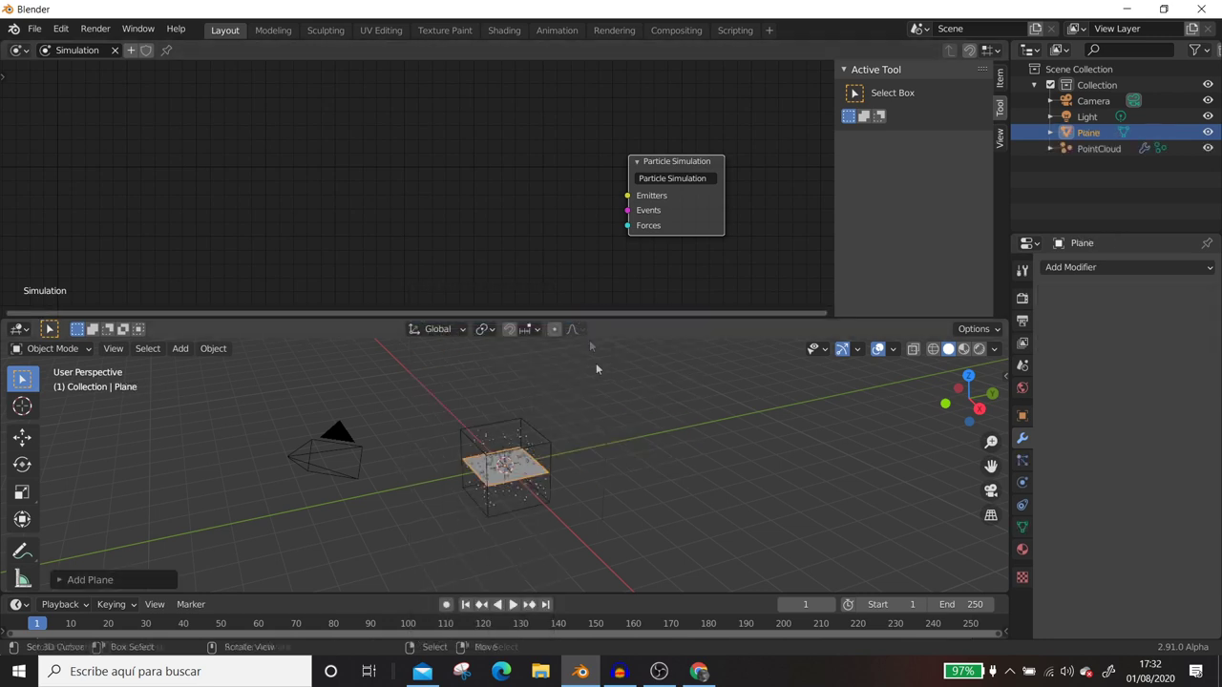
key(g)
key(z)
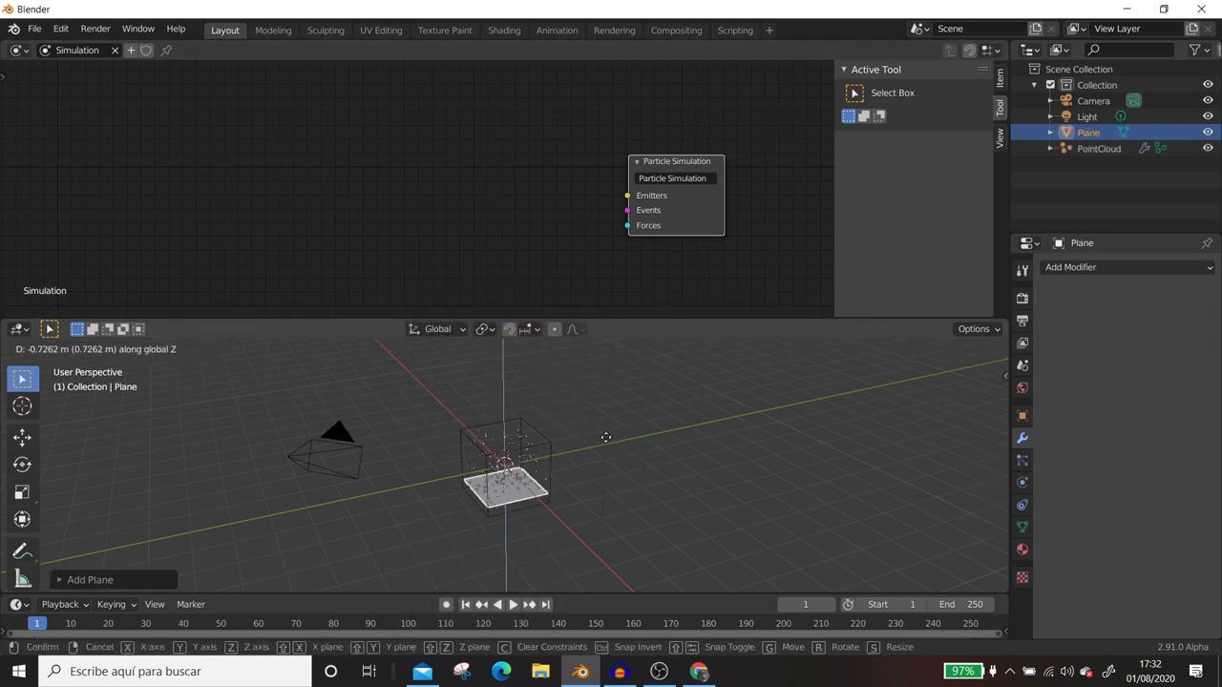
click(606, 440)
scroll(580, 464, up, 1)
scroll(581, 463, up, 2)
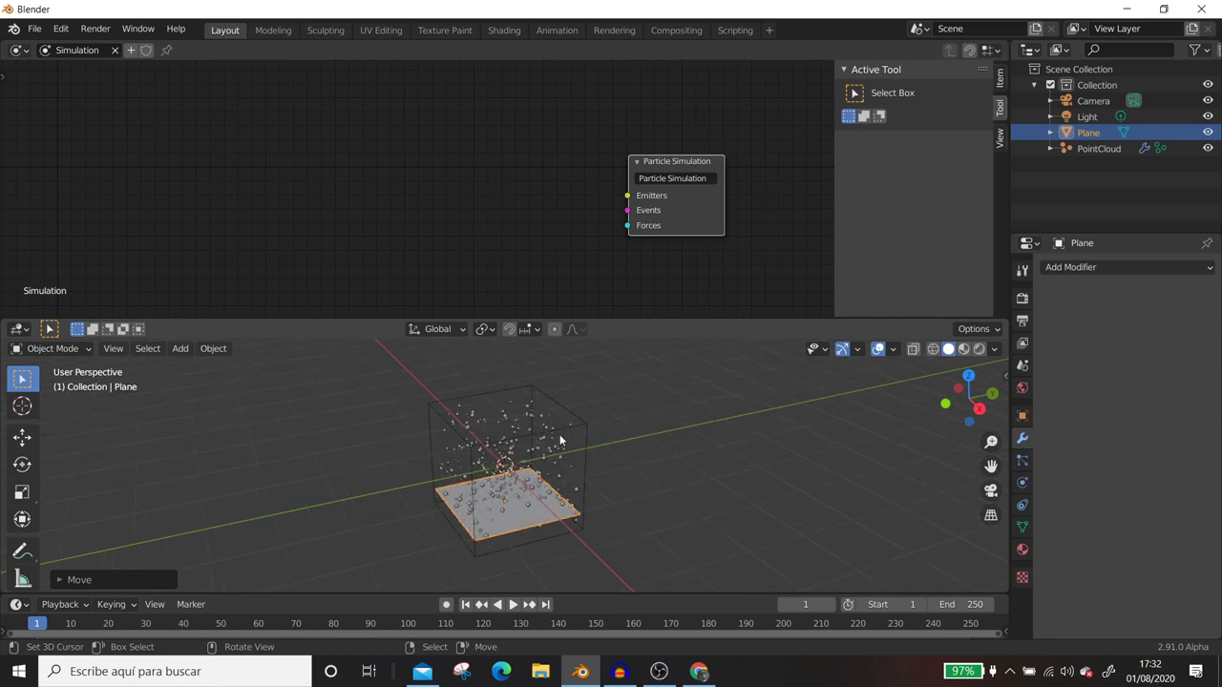
Step: Select the Plane and bring up the node Add menu's particle emitter list
click(564, 436)
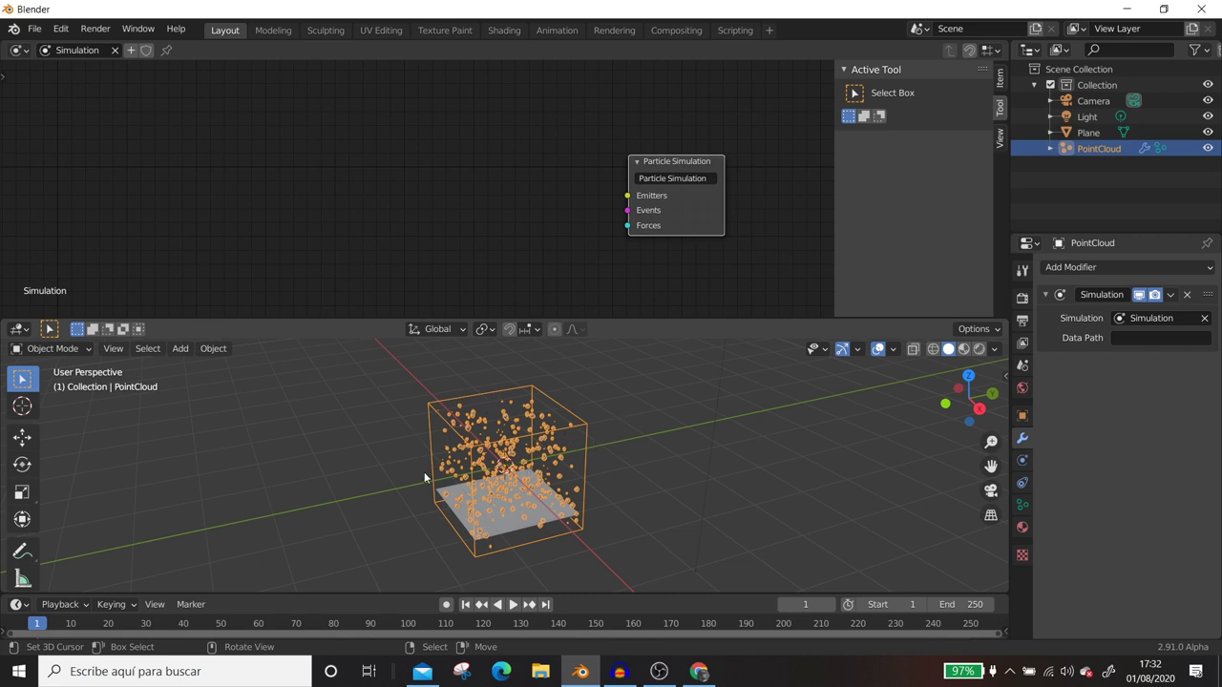
click(507, 526)
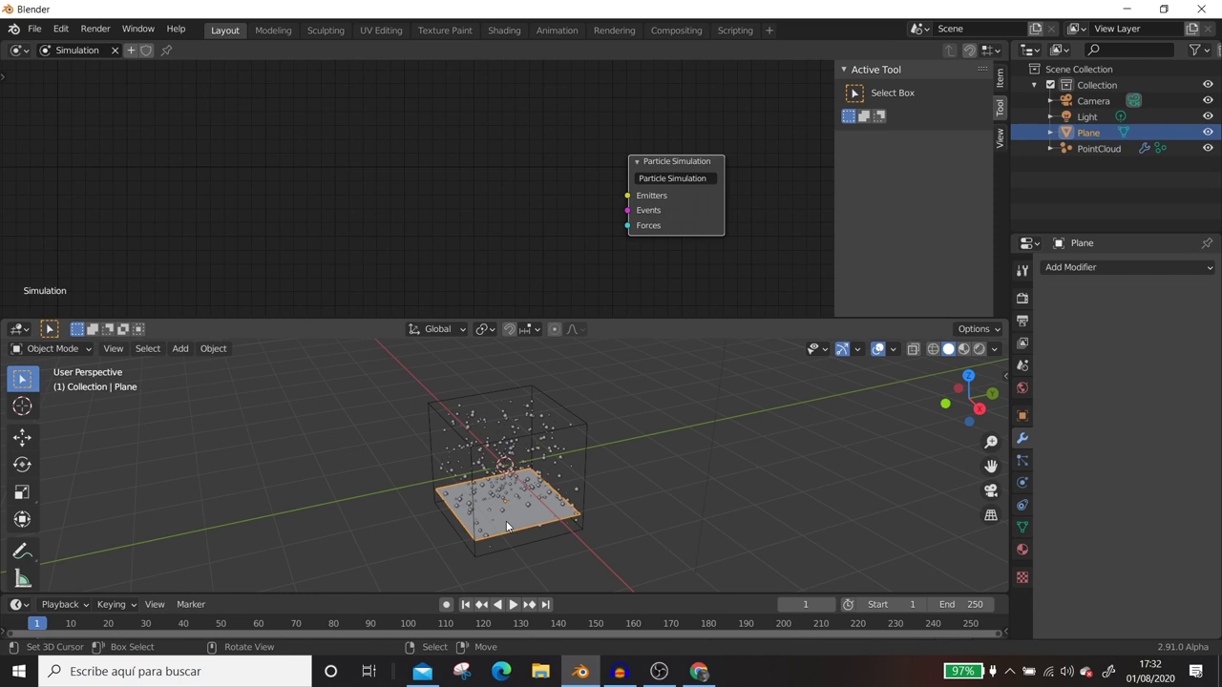
scroll(461, 216, down, 1)
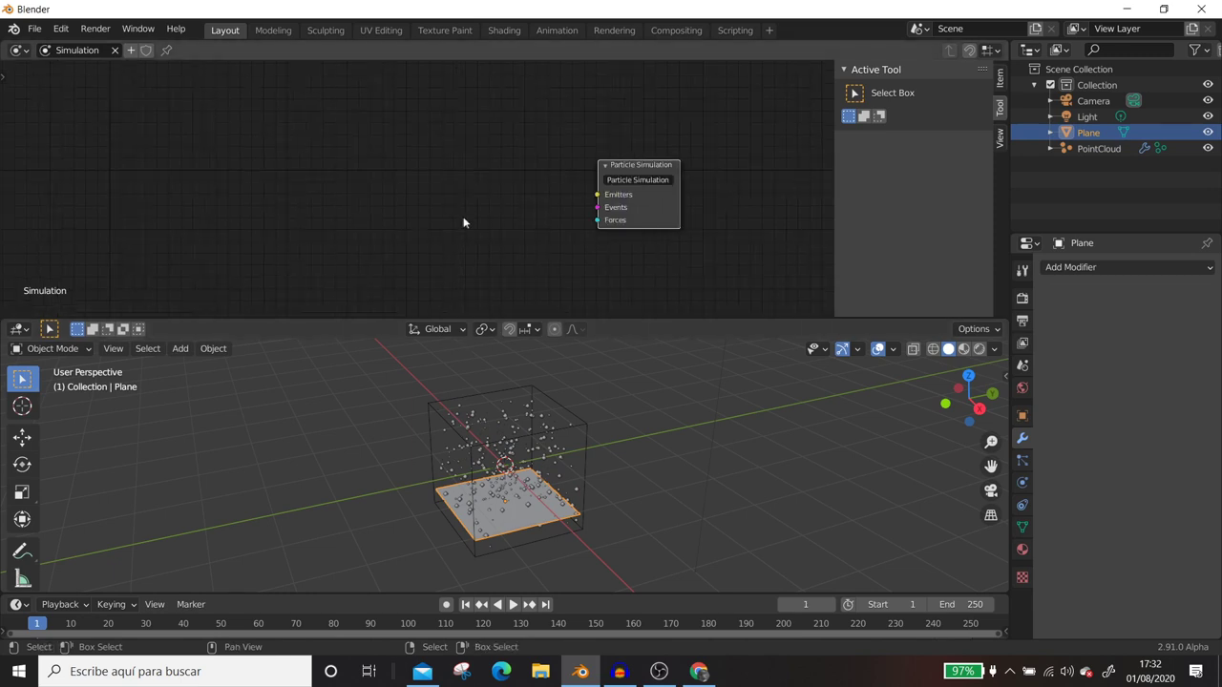
middle_drag(464, 220, 524, 193)
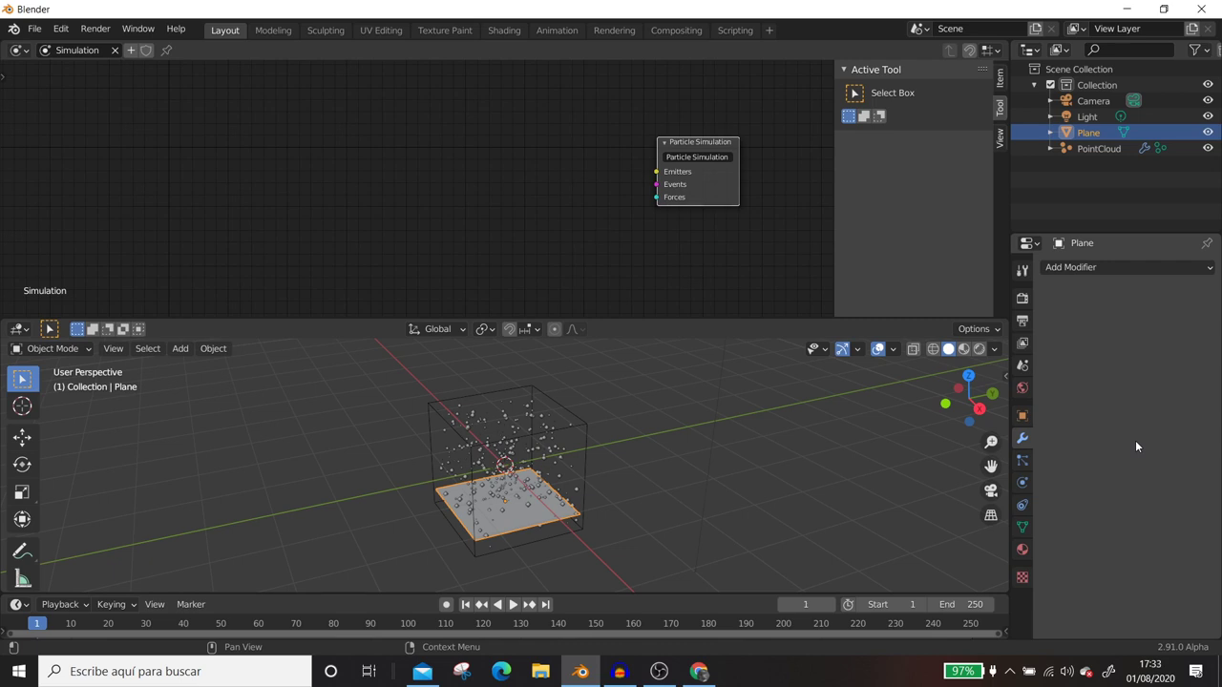
key(shift+a)
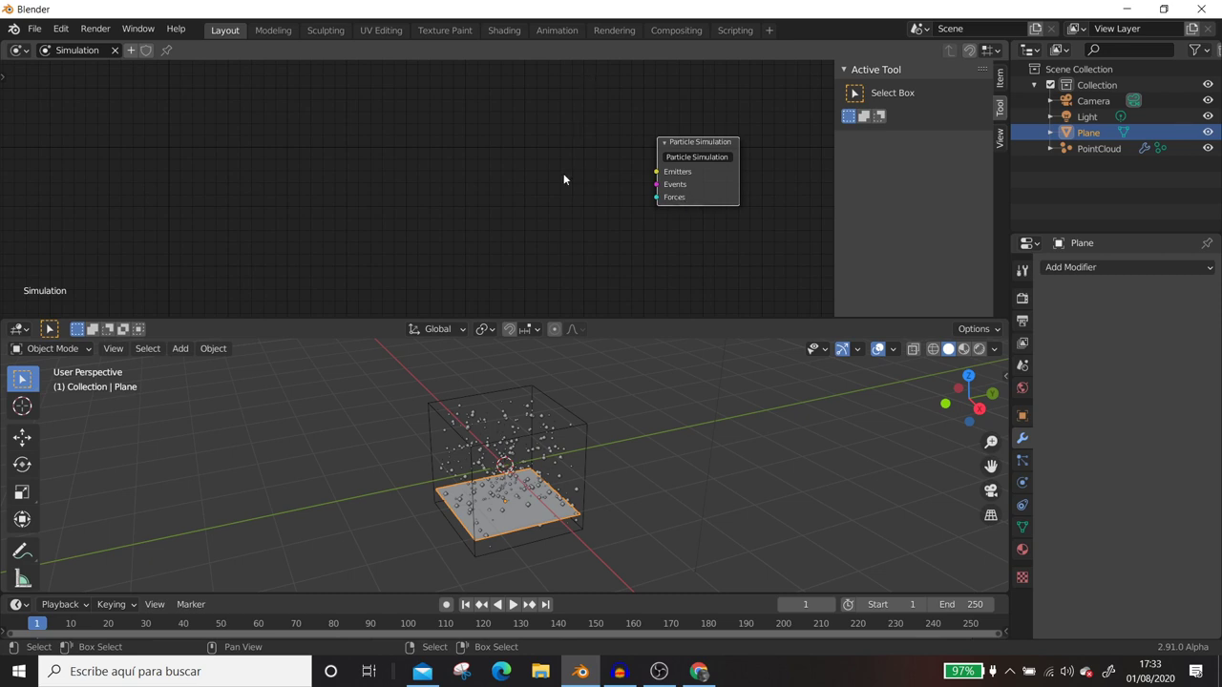
key(shift+a)
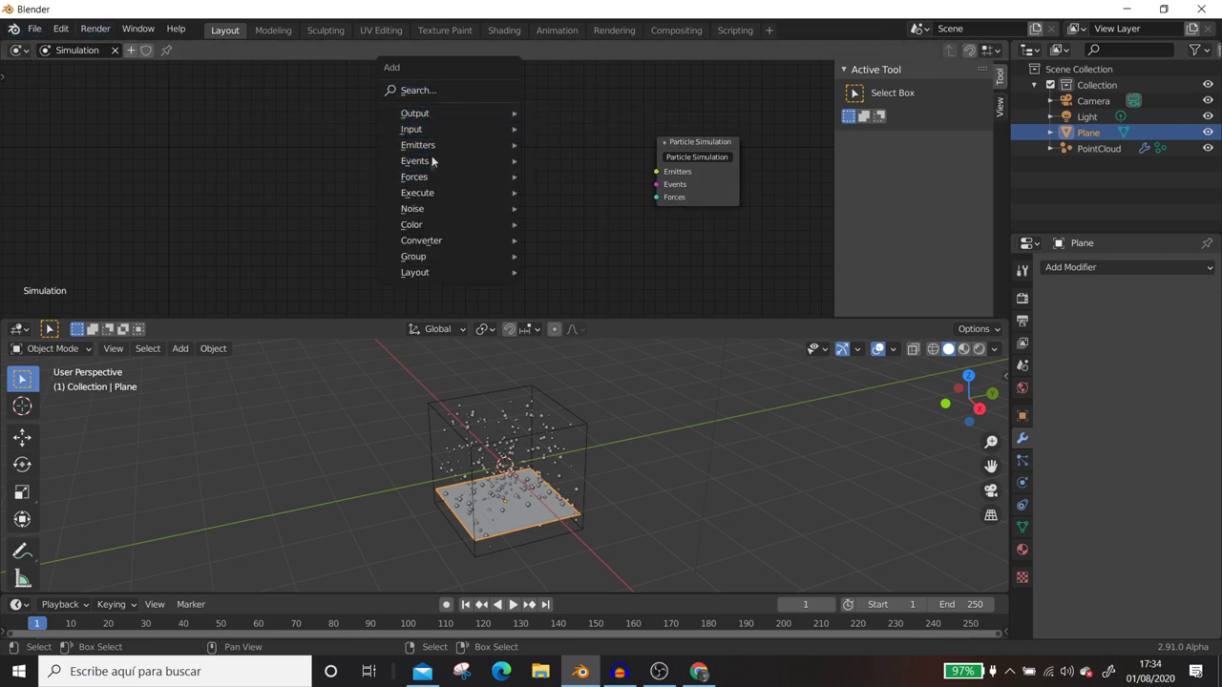
mouse_move(418, 145)
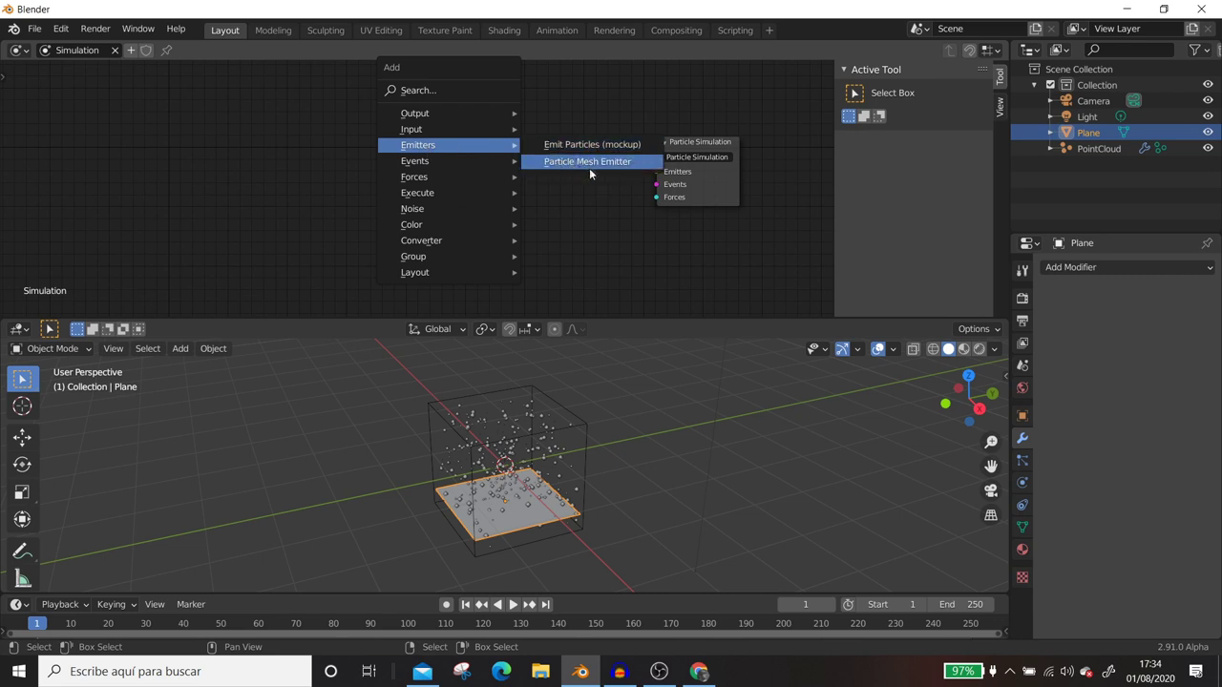
Step: Add a Mesh Emitter node using Plane as its object, wired into the Emitters input
click(612, 163)
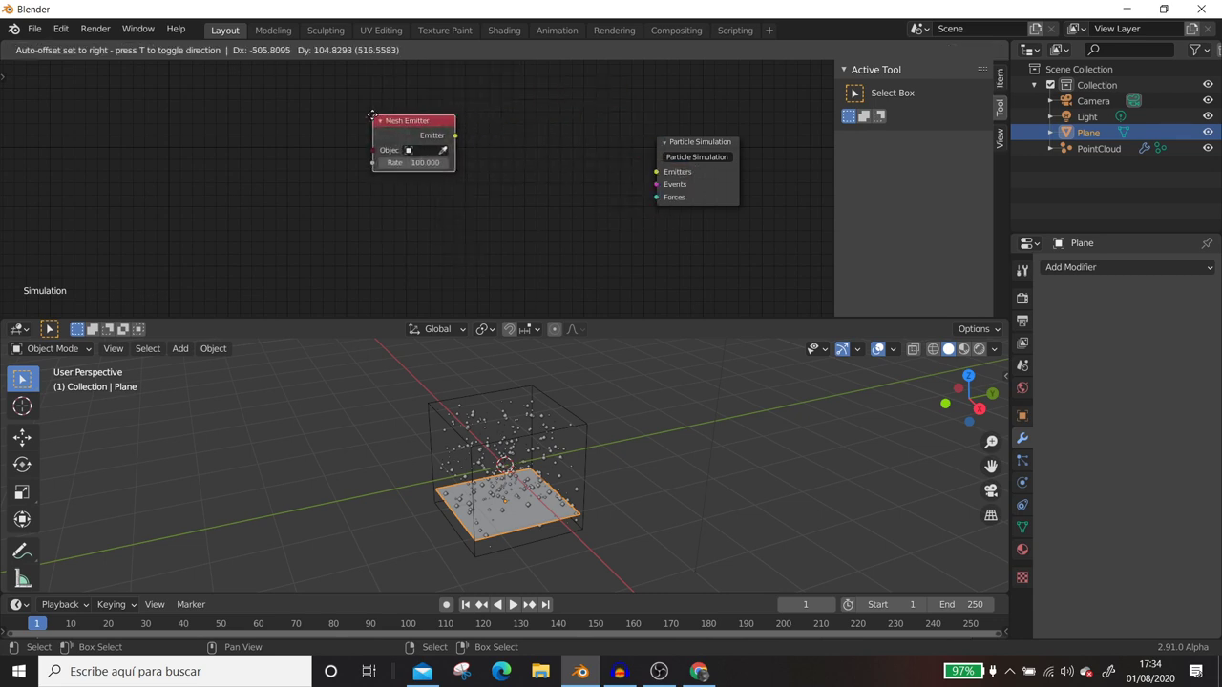
click(372, 114)
drag(455, 138, 656, 172)
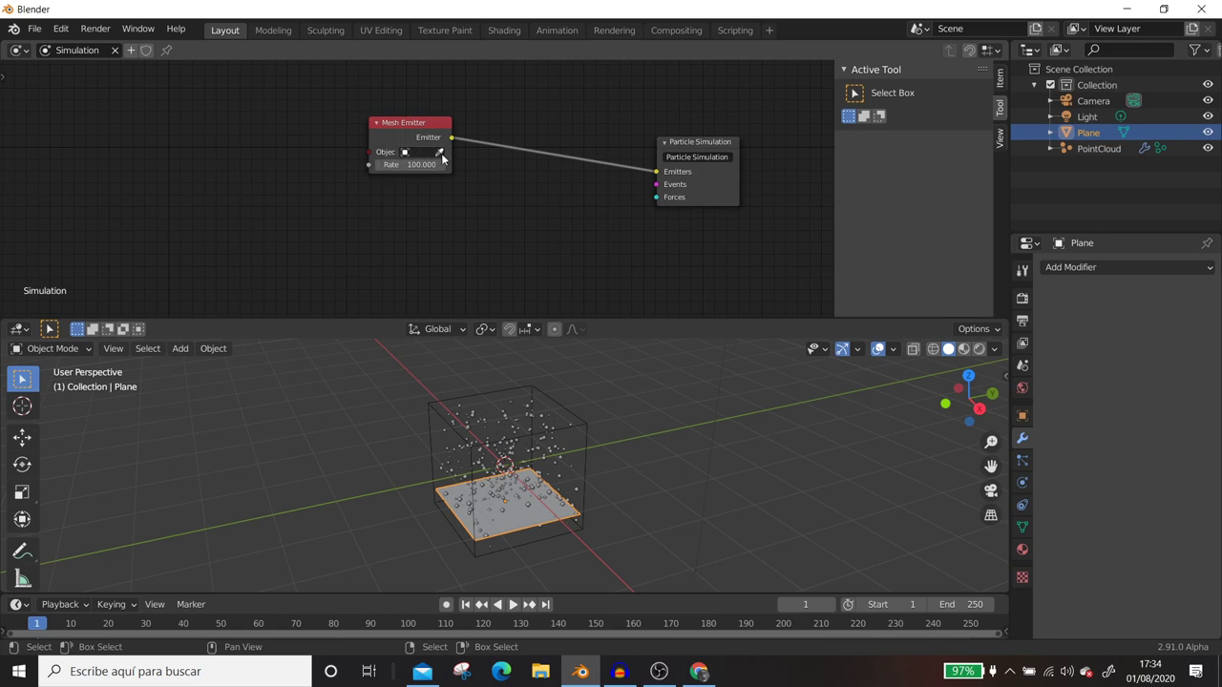
click(439, 156)
click(528, 520)
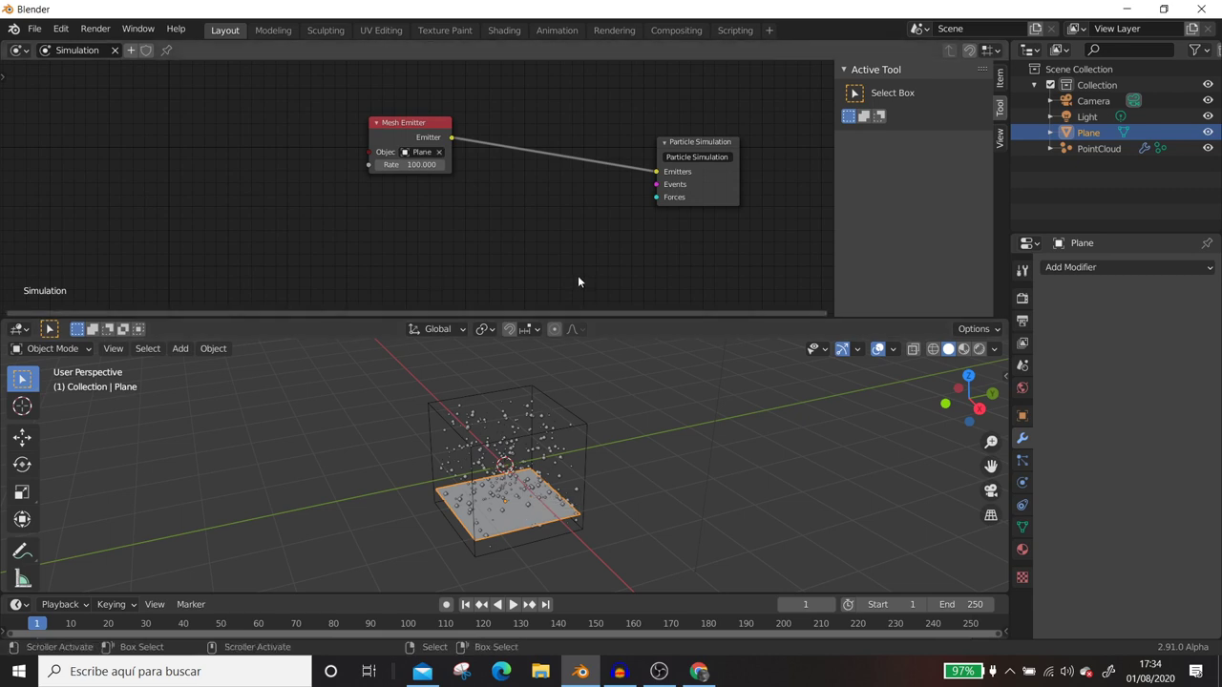
Step: Play the simulation and raise the emitter's Rate to 120.4
key(space)
click(552, 435)
mouse_move(551, 436)
middle_down()
mouse_move(646, 398)
mouse_move(594, 378)
mouse_move(517, 374)
mouse_move(416, 391)
mouse_move(454, 403)
middle_up()
drag(409, 166, 445, 166)
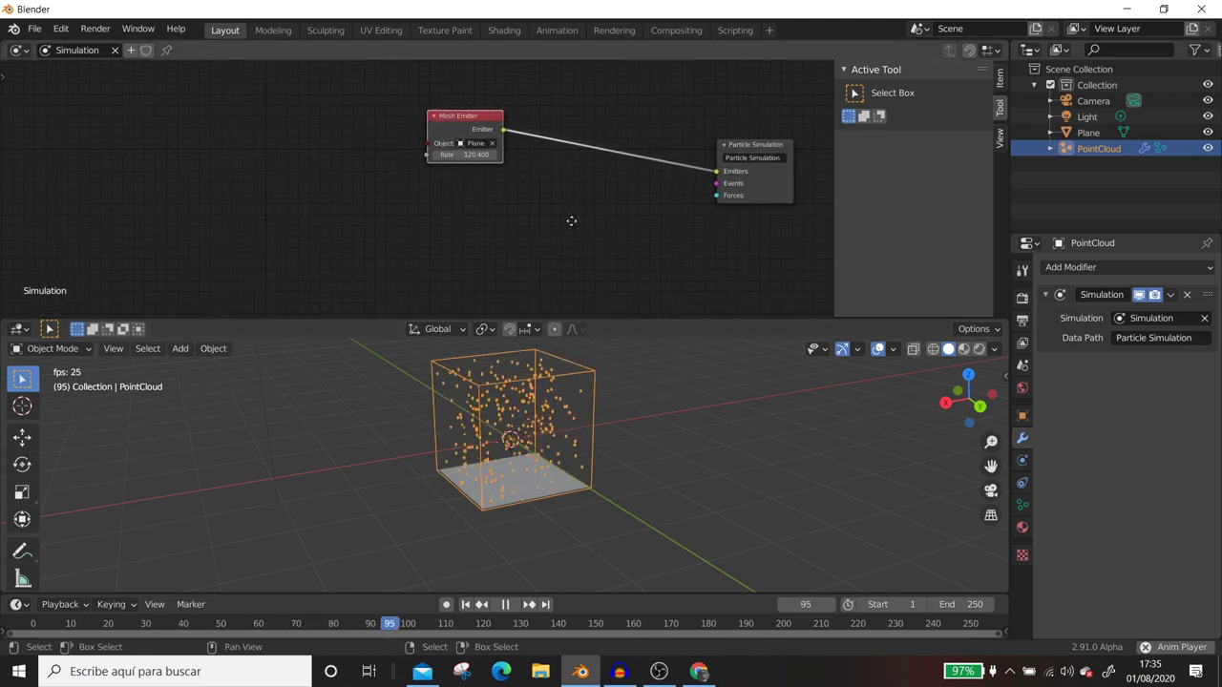
Step: Add a Particle Birth Event node linked to the Particle Simulation's Events input
scroll(563, 205, down, 3)
key(shift+a)
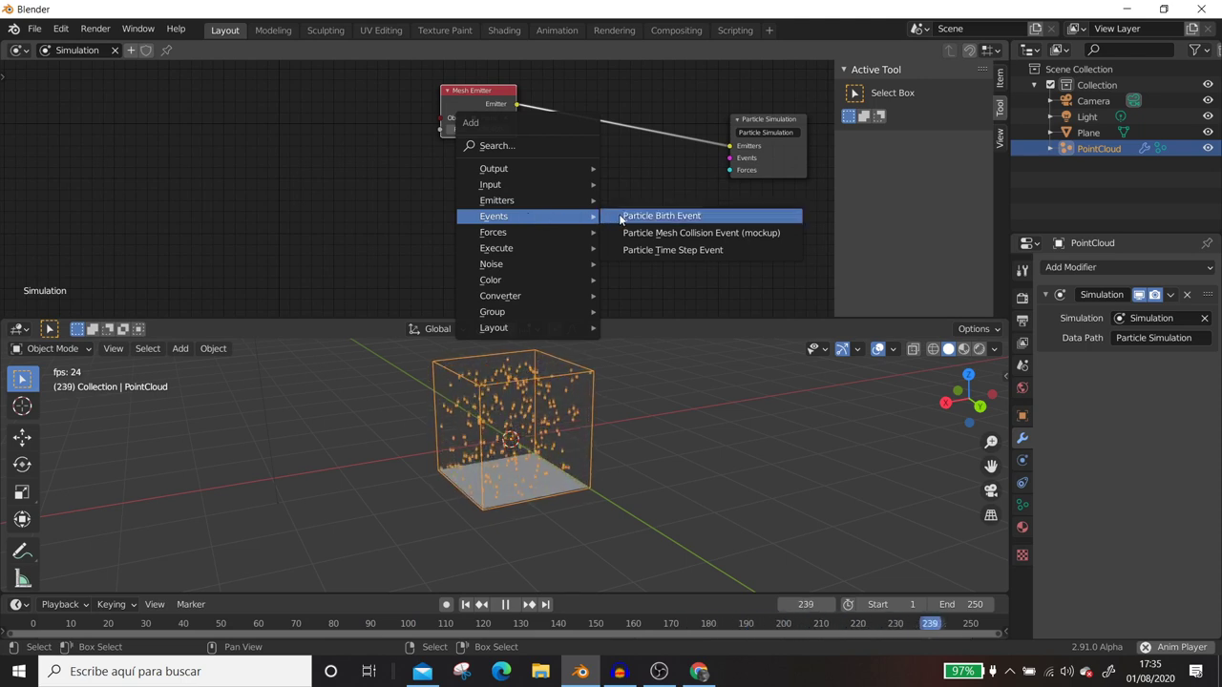
click(621, 216)
click(525, 192)
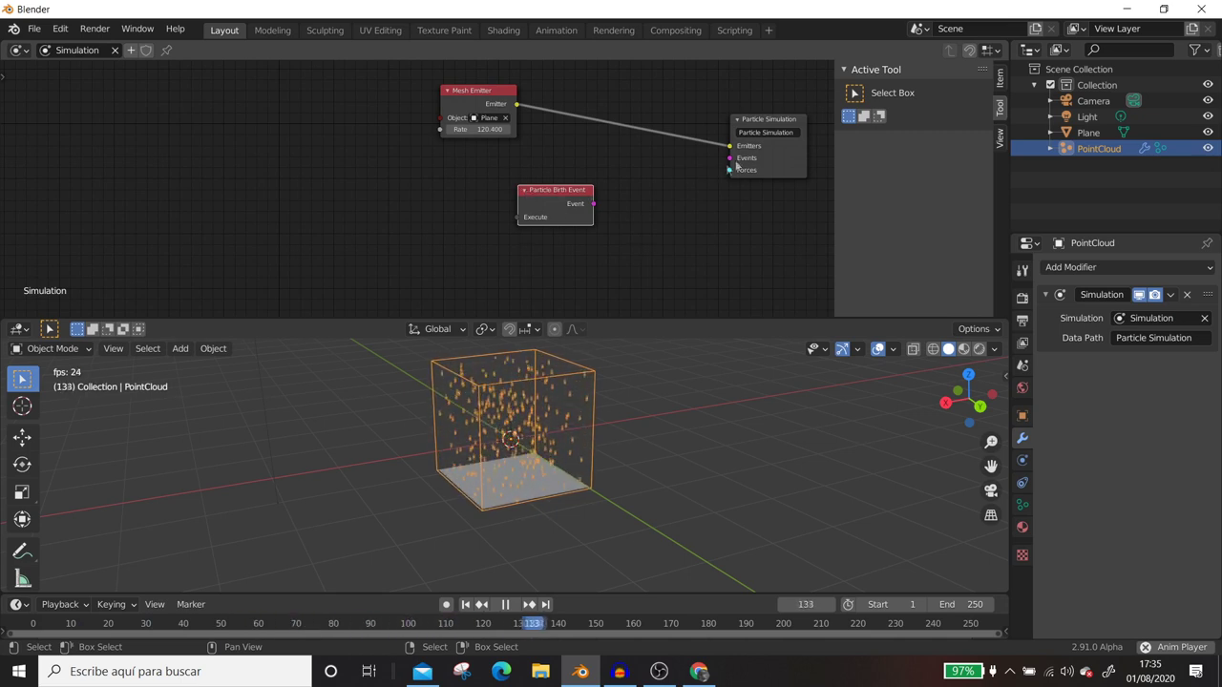
drag(593, 203, 729, 157)
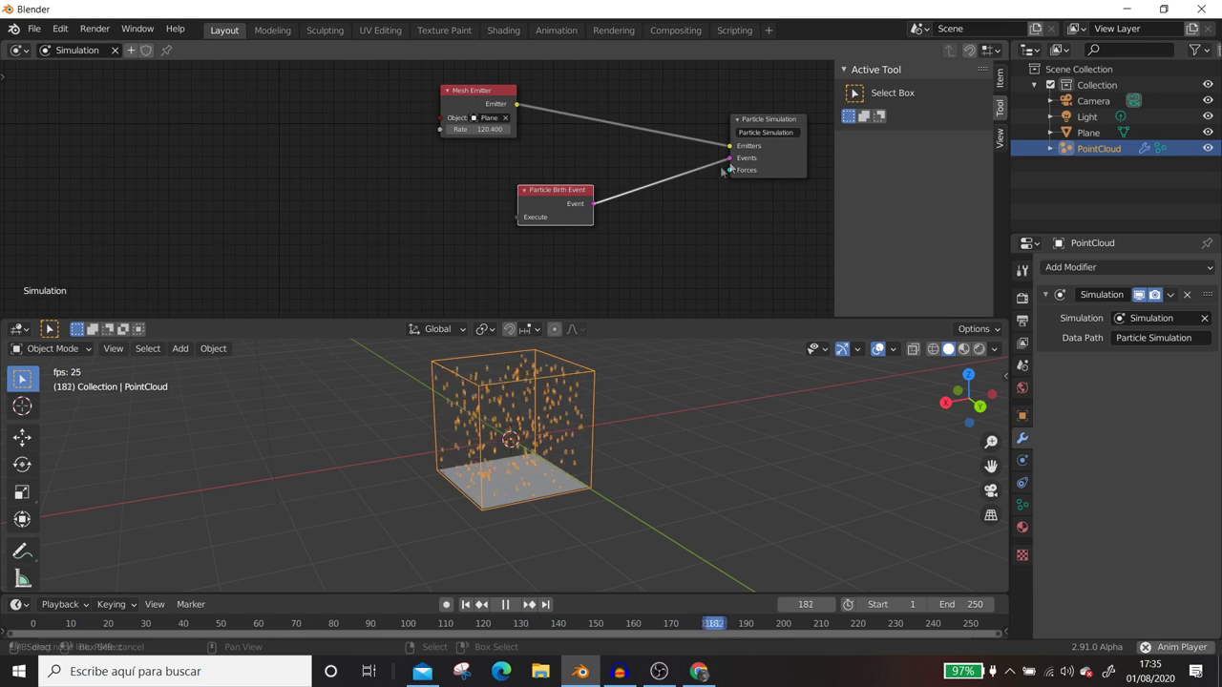
middle_drag(571, 219, 648, 210)
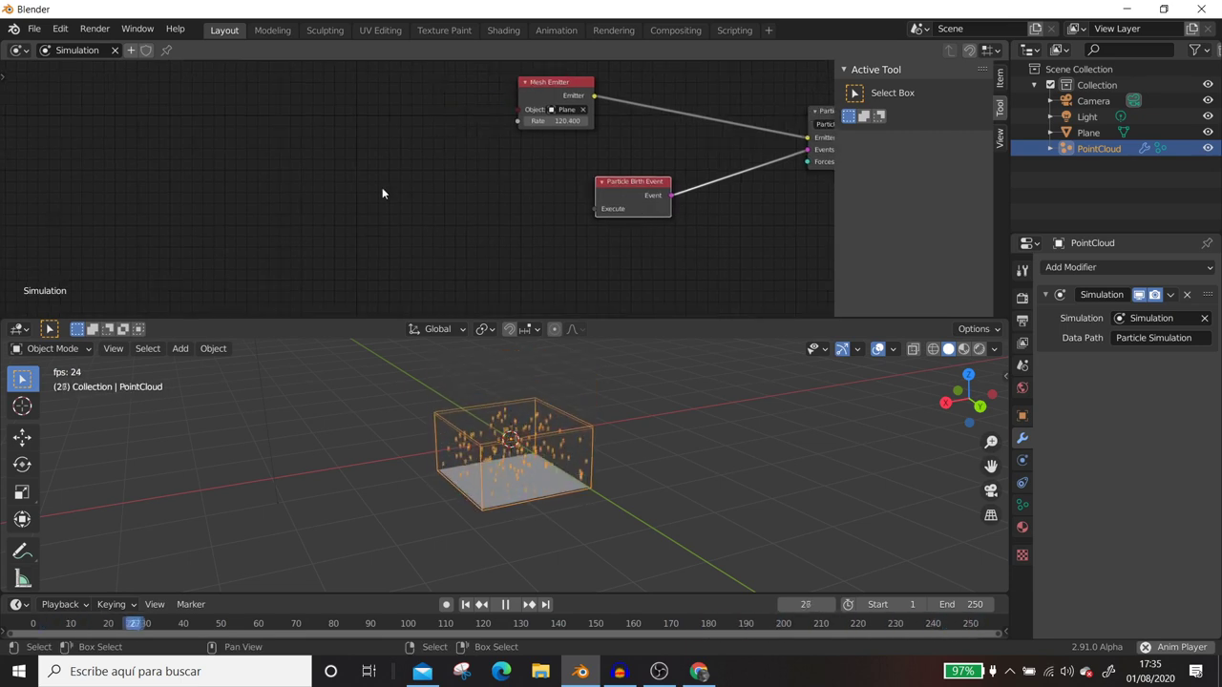
key(shift+a)
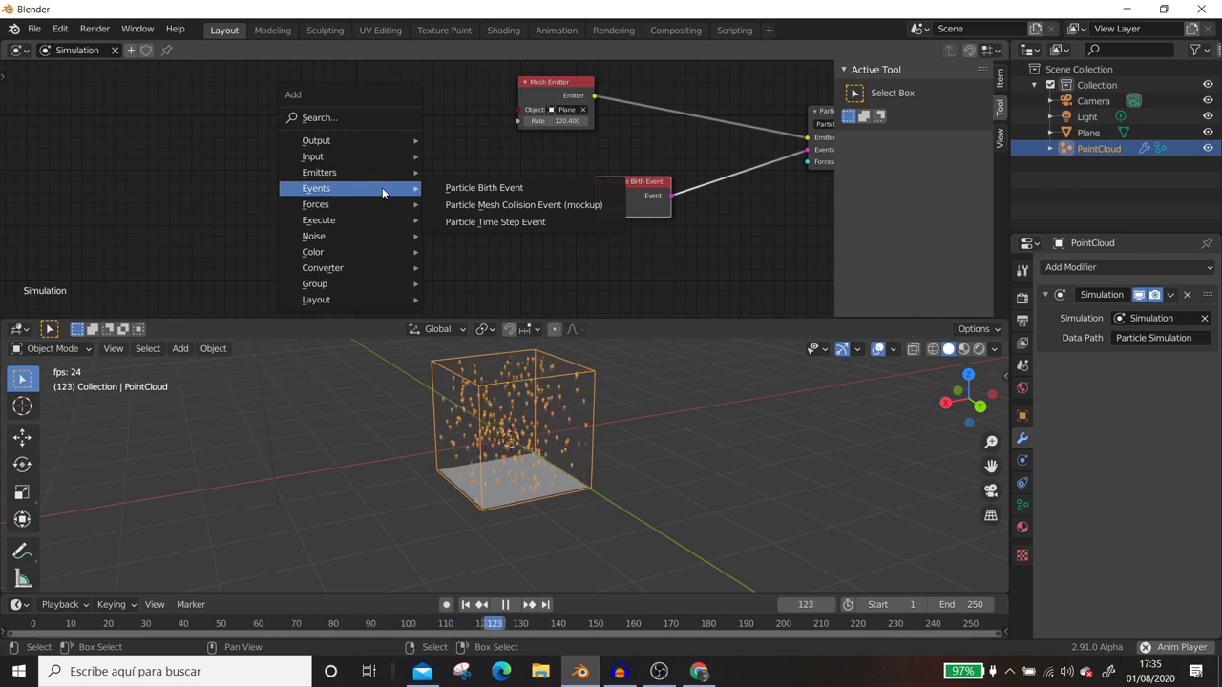
mouse_move(319, 221)
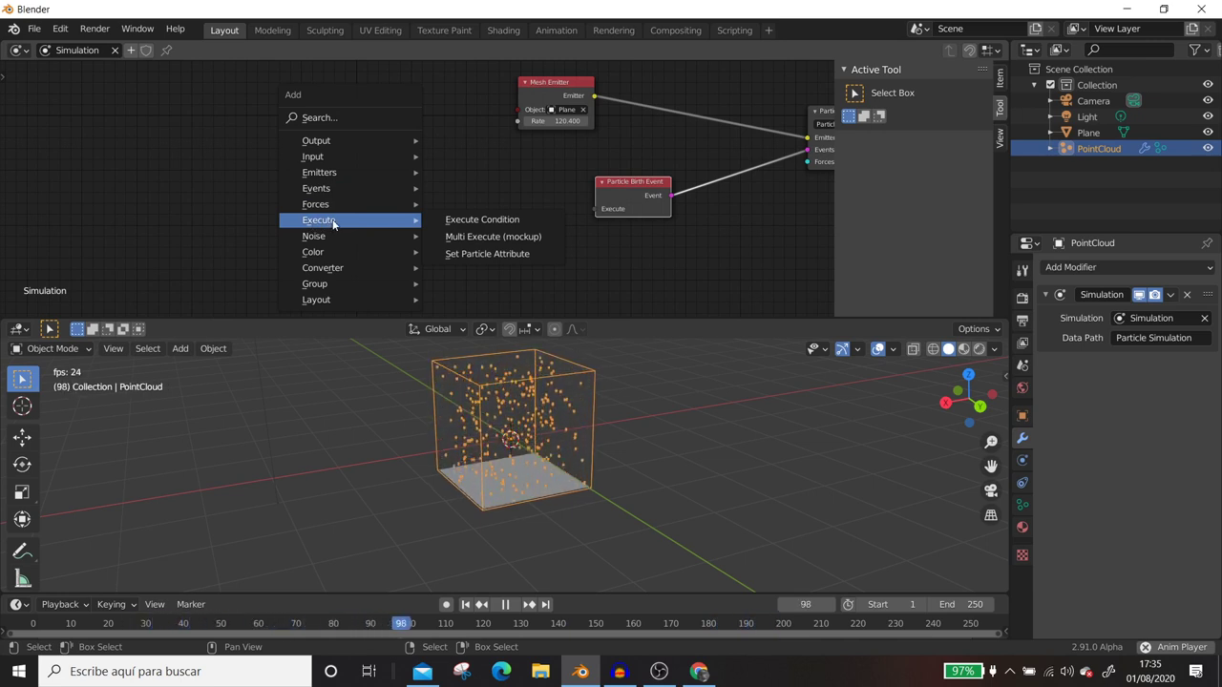
Step: Add a Set Particle Attribute node with Name 'Radius' and Float value 10
click(476, 264)
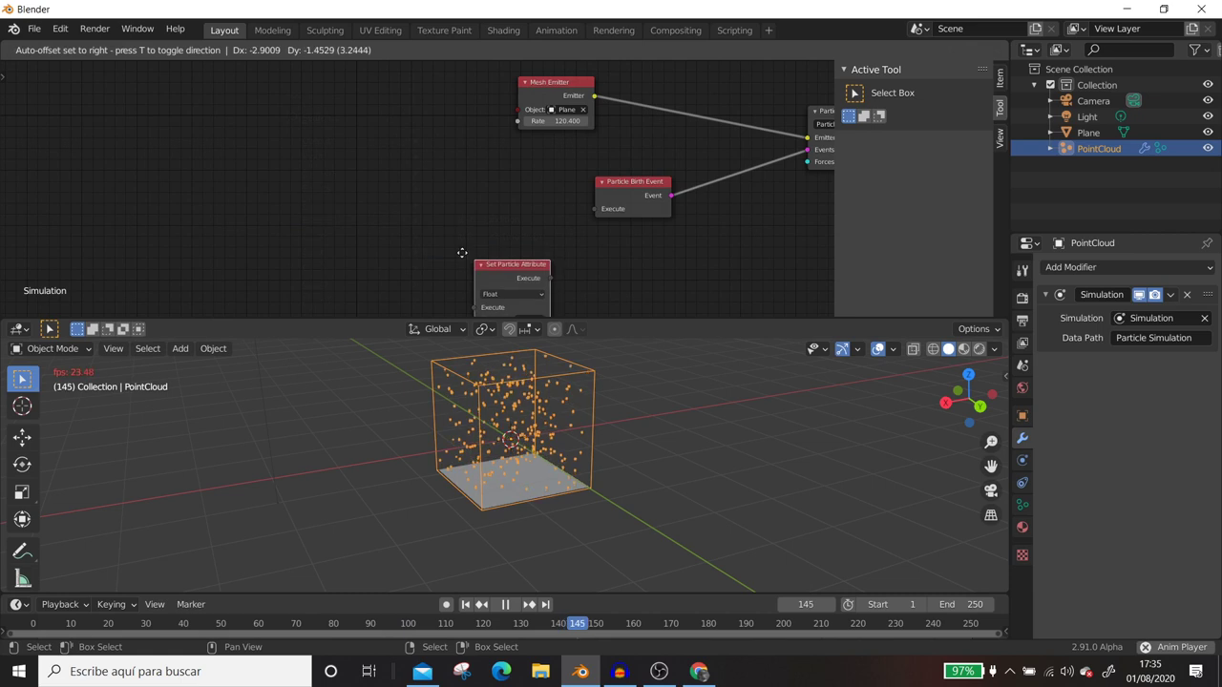
click(325, 165)
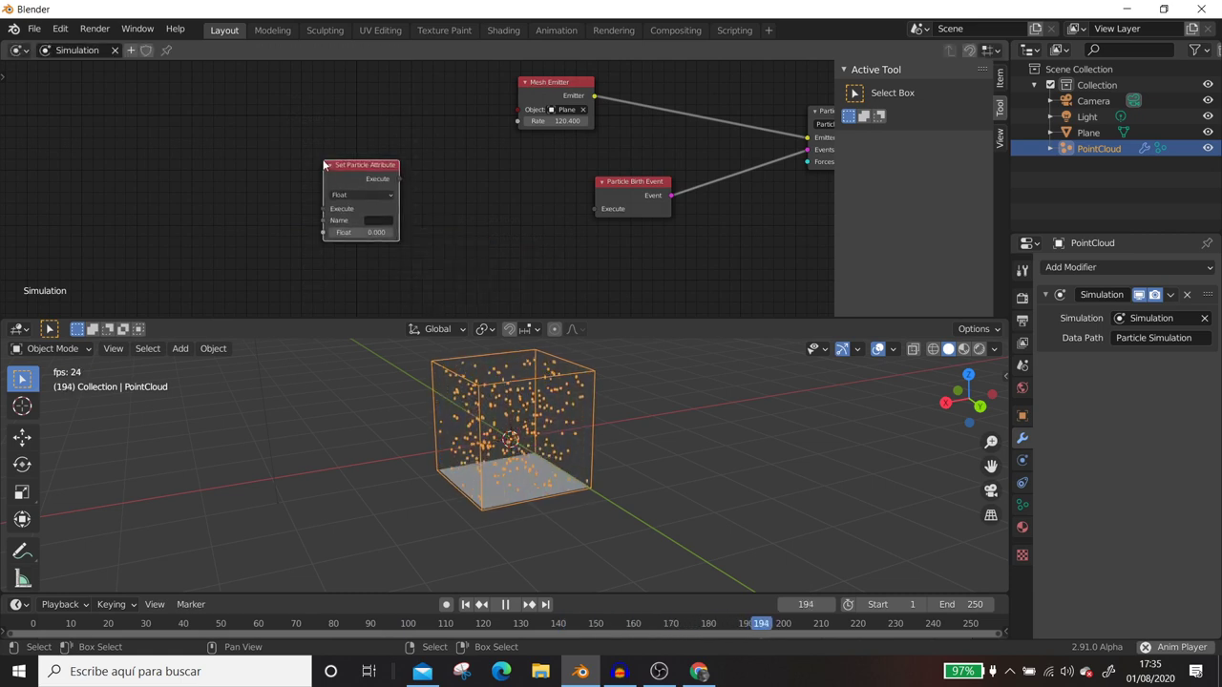
scroll(468, 234, up, 2)
click(461, 226)
text(Raidus)
key(Return)
scroll(506, 215, up, 2)
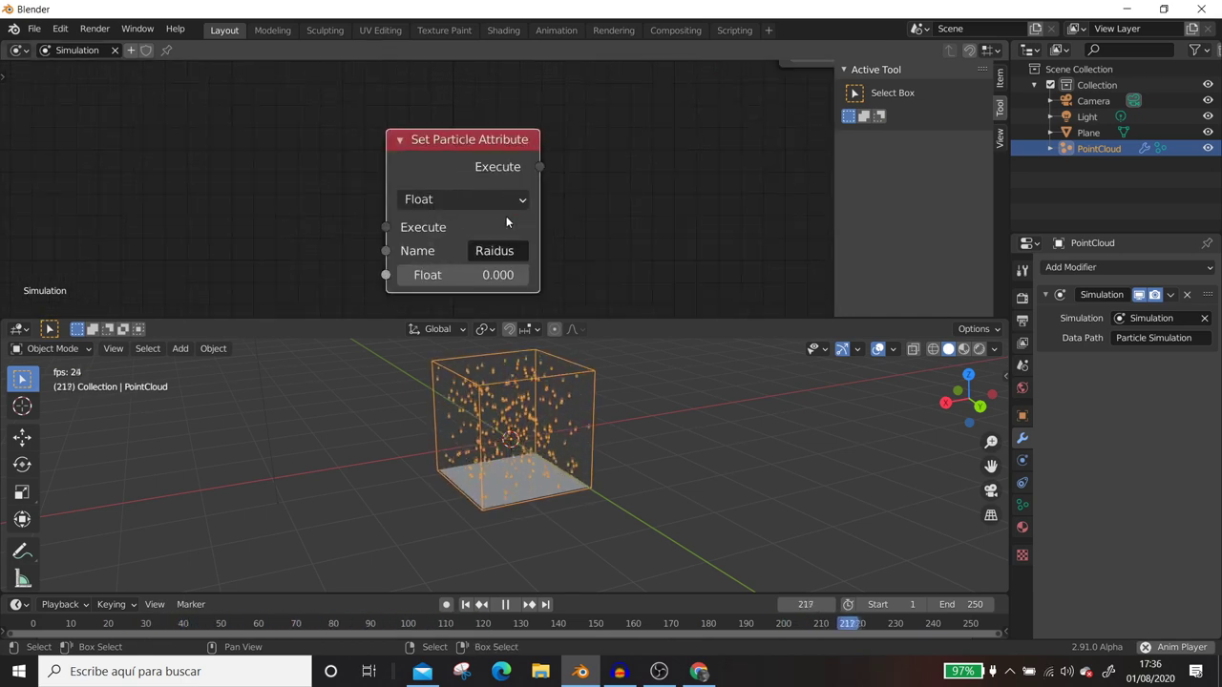
key(BackSpace)
key(BackSpace)
key(BackSpace)
text(adius)
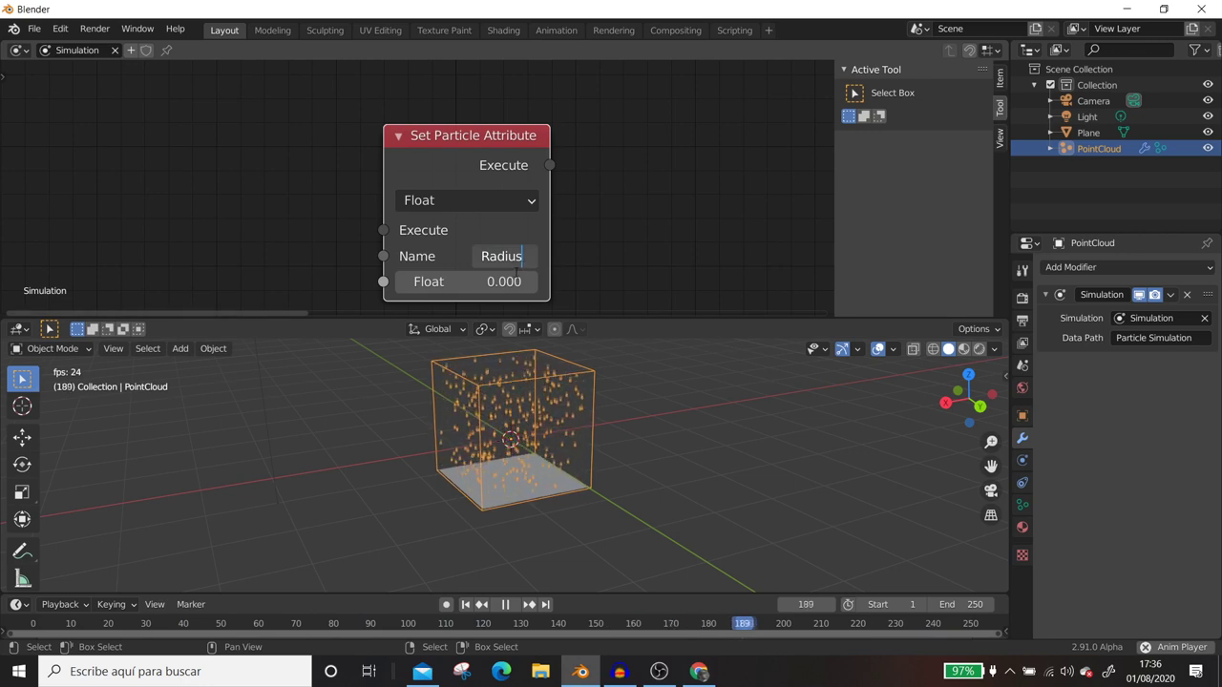
key(Return)
click(487, 289)
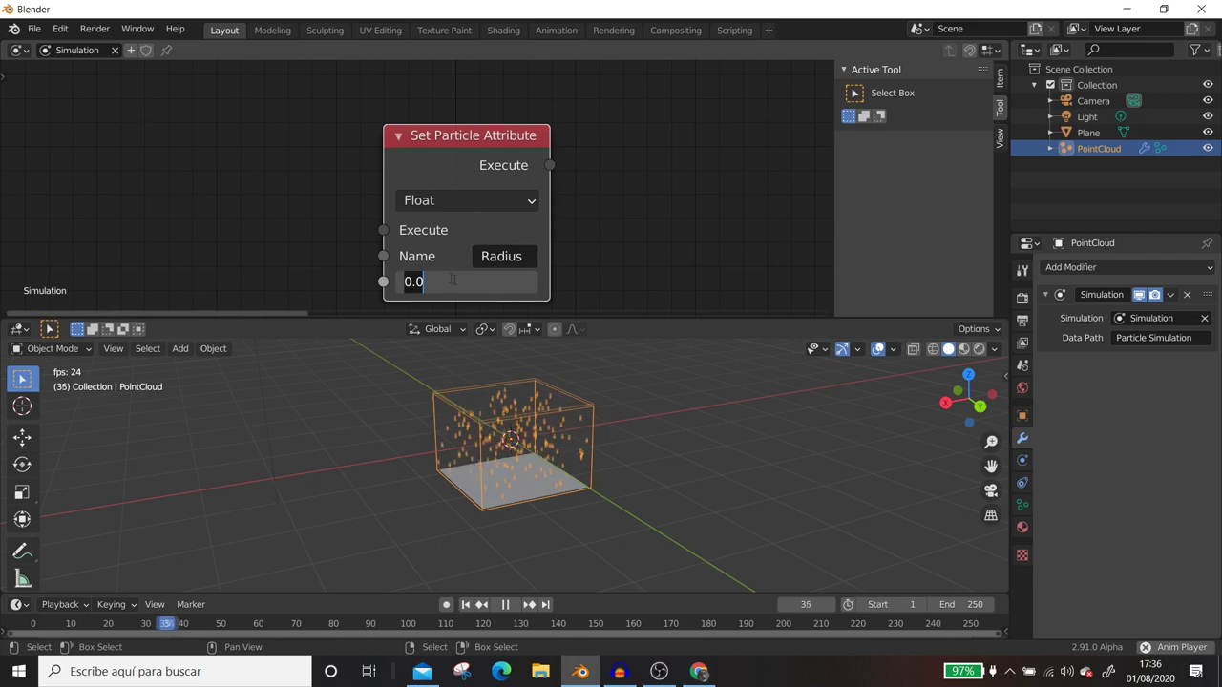
text(10)
key(Return)
Step: Link the attribute node to the birth event's Execute, save clase1.blend, and replay
scroll(527, 220, down, 1)
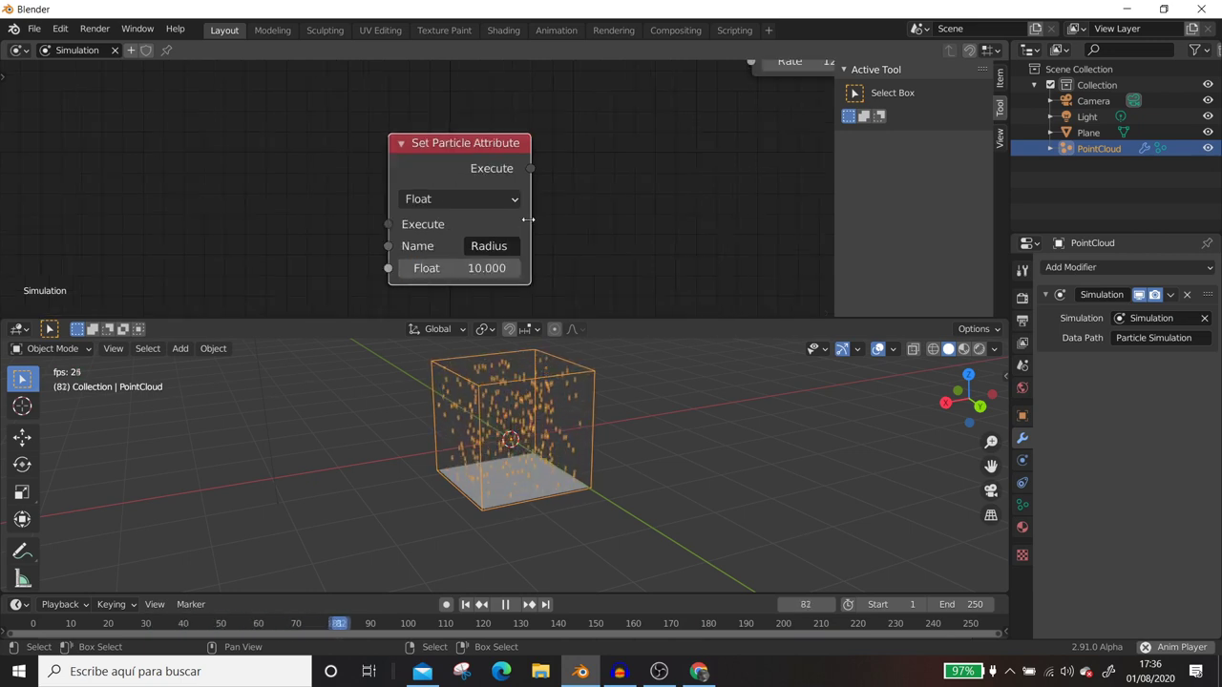
scroll(527, 219, down, 2)
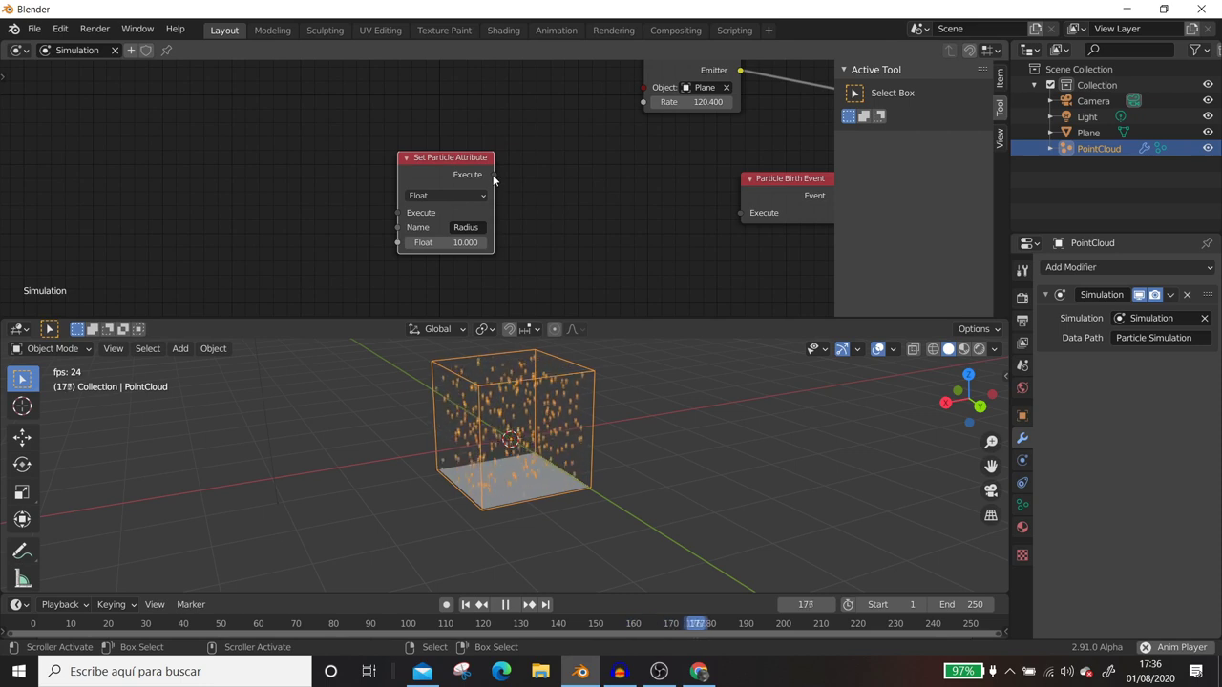
key(space)
drag(494, 177, 540, 181)
drag(741, 214, 741, 213)
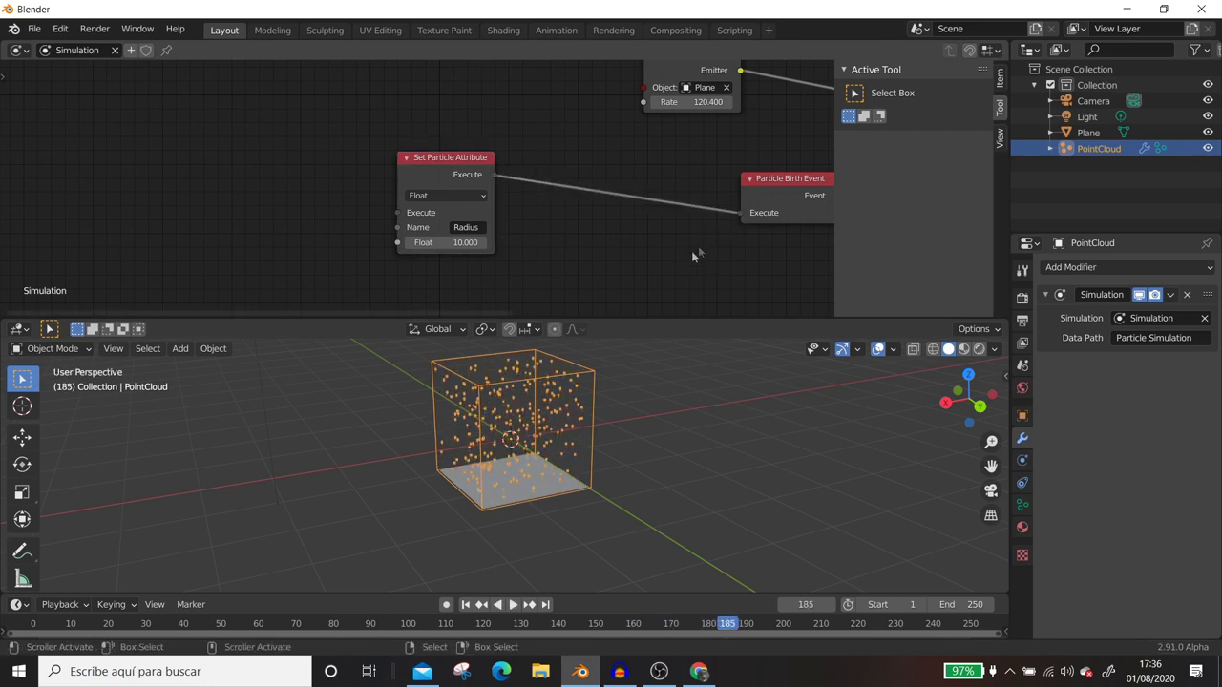
key(shift+Left)
key(ctrl+s)
key(space)
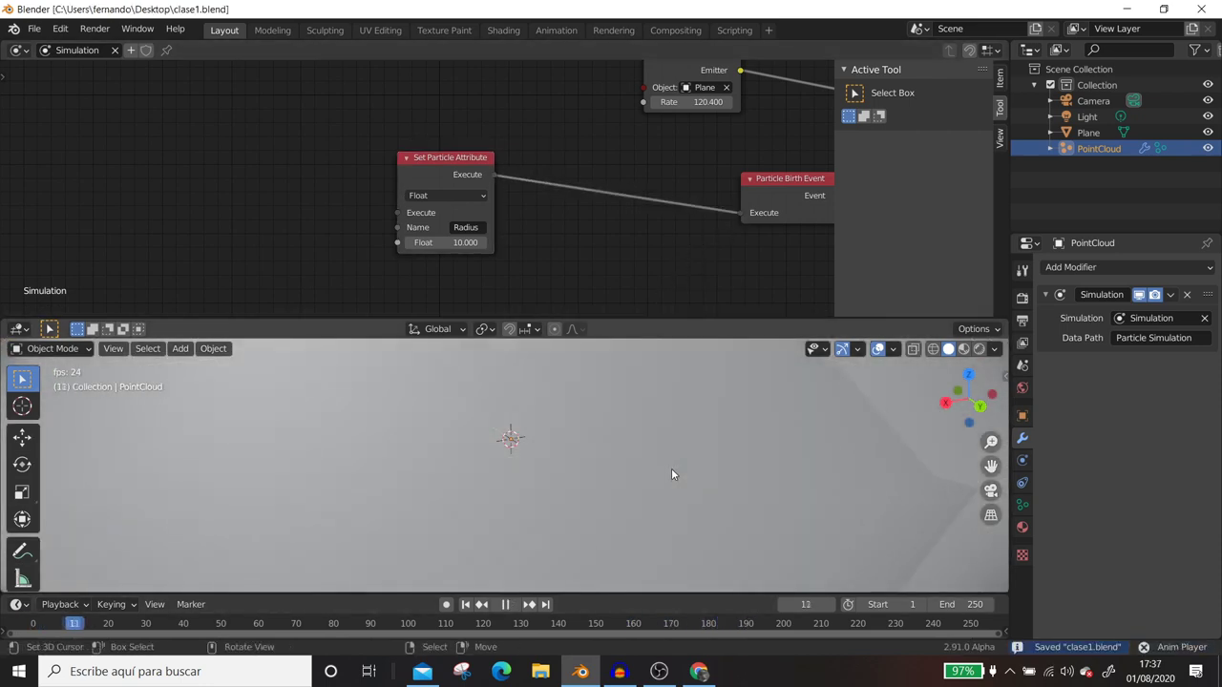
Step: Change the Set Particle Attribute Float value to 0.1
mouse_move(643, 501)
middle_down()
mouse_move(625, 499)
mouse_move(633, 476)
mouse_move(592, 449)
middle_up()
click(479, 244)
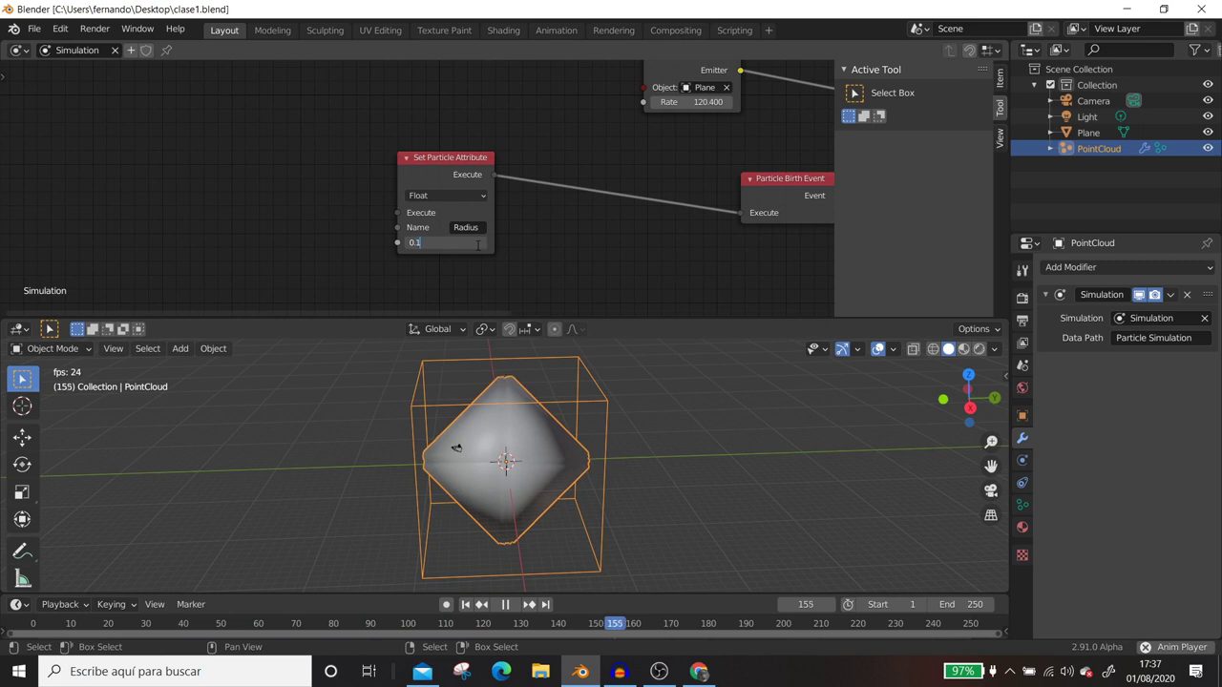
text(0.1)
key(Return)
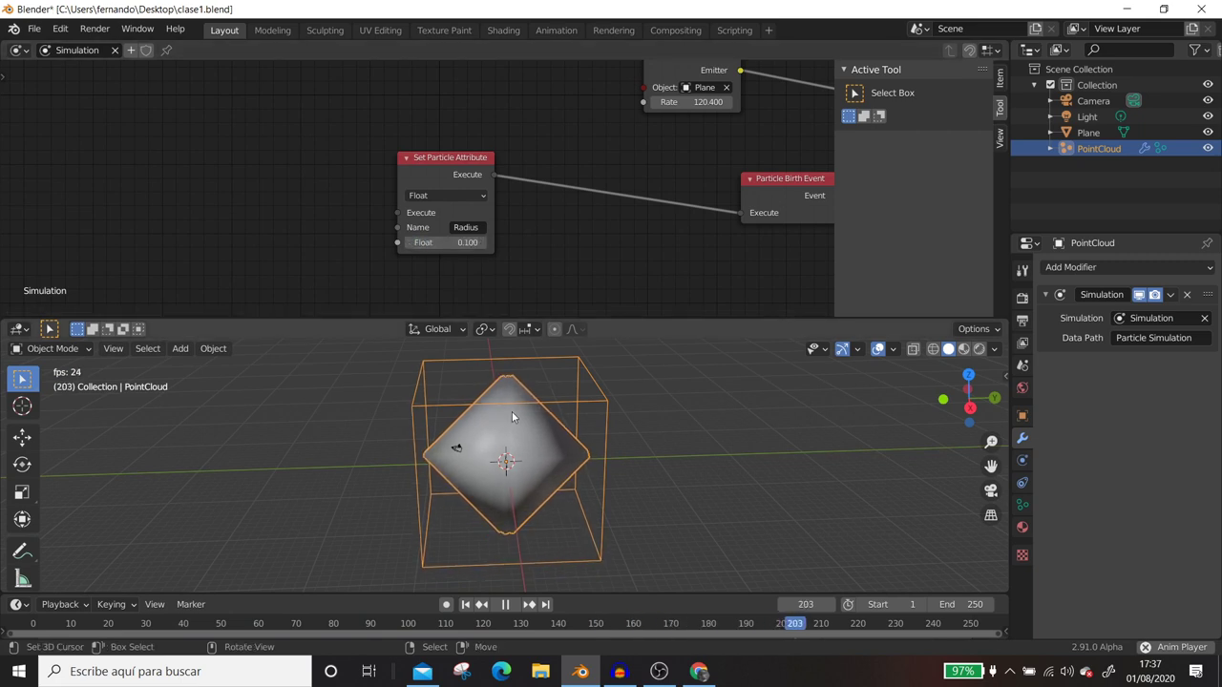
Step: View the particles from above, move the Particle Birth Event node left, and stop playback
mouse_move(511, 411)
middle_down()
mouse_move(497, 483)
mouse_move(571, 476)
mouse_move(612, 444)
mouse_move(553, 378)
middle_up()
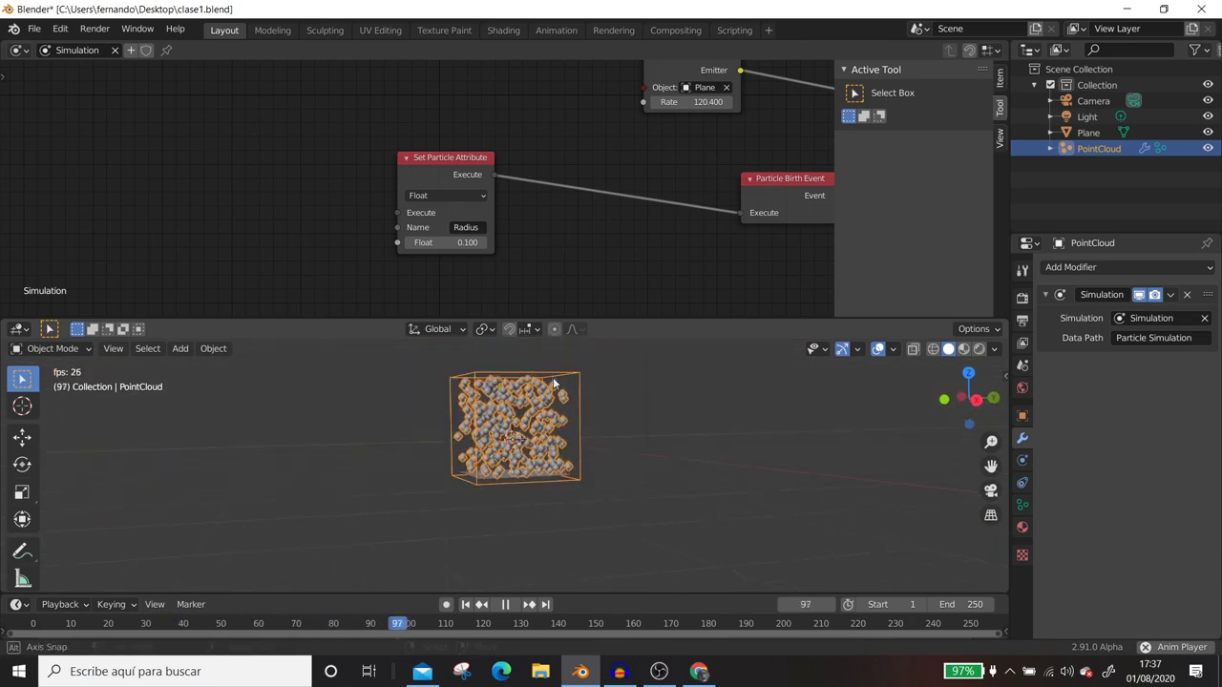
scroll(563, 238, down, 2)
middle_drag(590, 228, 572, 207)
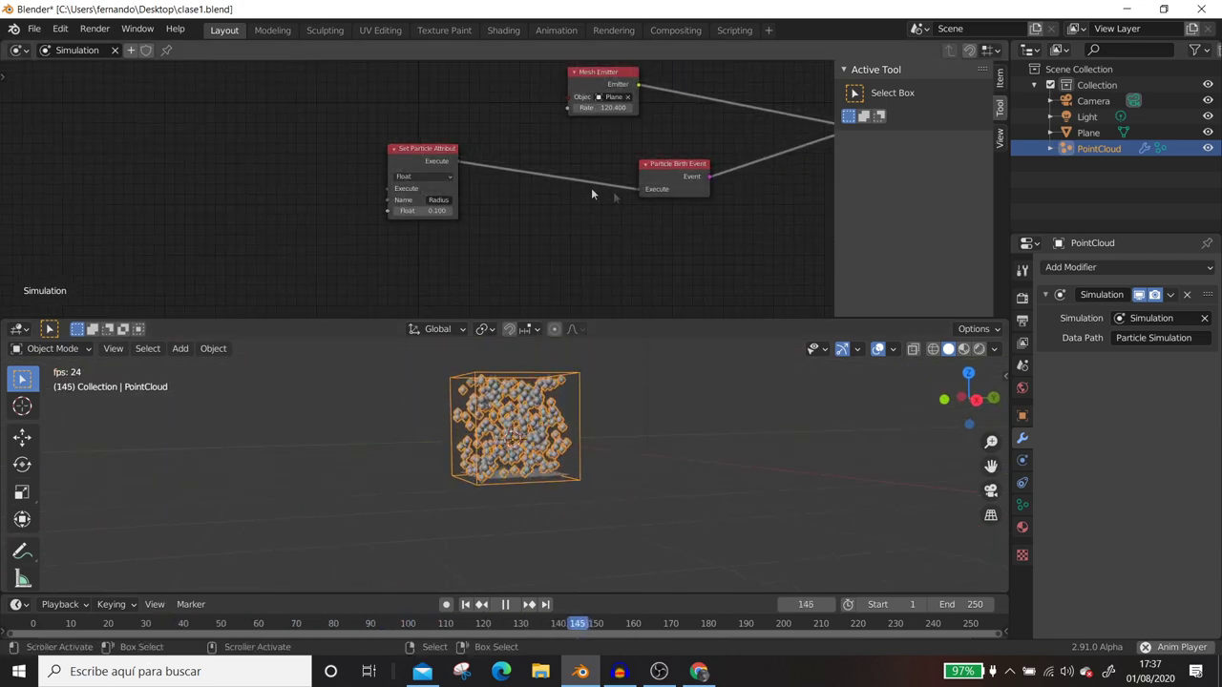
drag(660, 168, 496, 162)
mouse_move(712, 177)
middle_down()
mouse_move(712, 138)
mouse_move(588, 105)
middle_up()
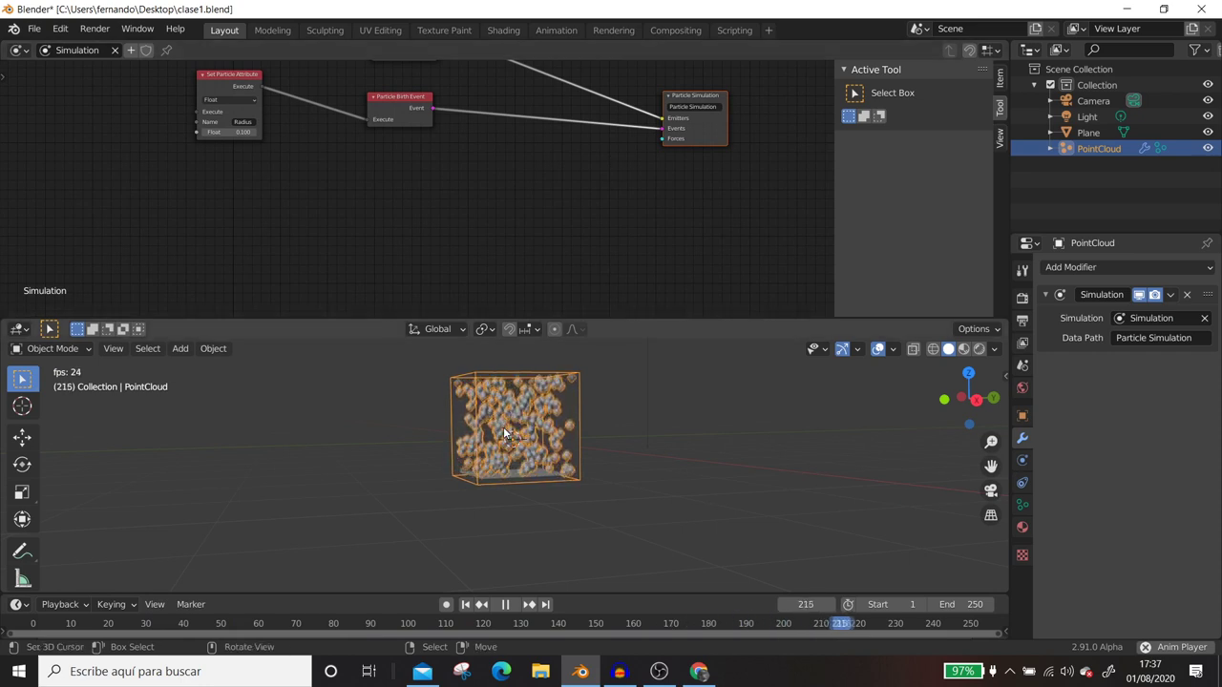
key(space)
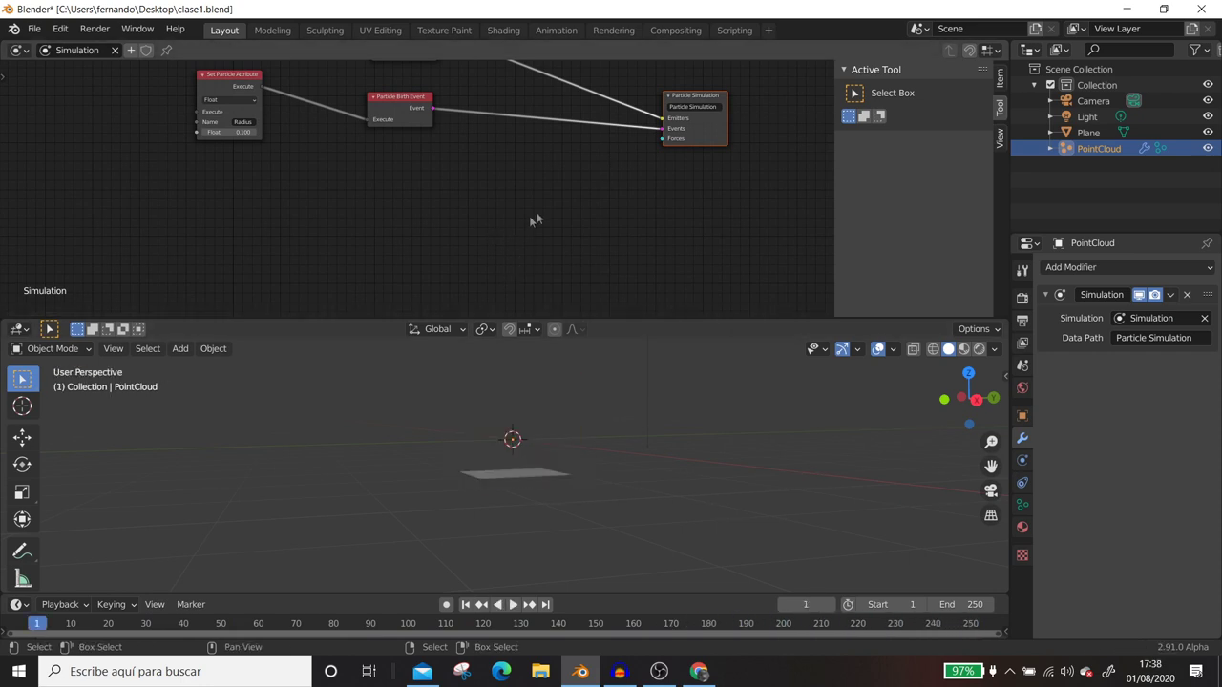
Step: Add a Force node below the simulation and link it to the Particle Simulation's Forces input
key(shift+a)
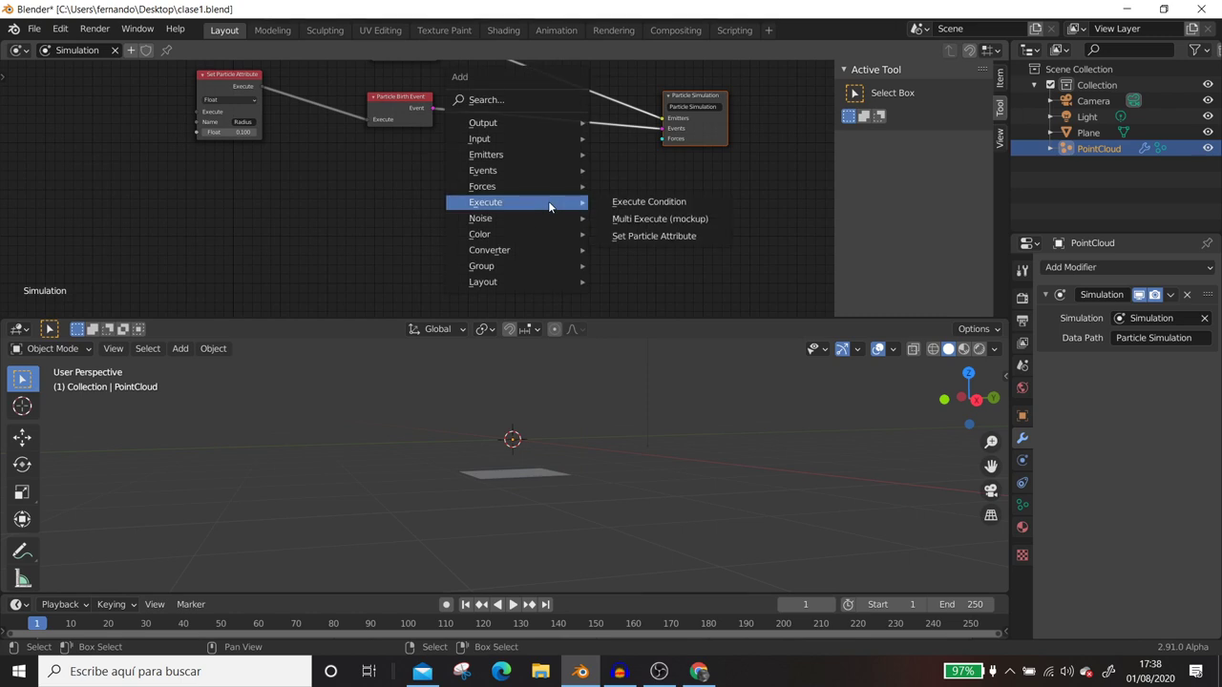
click(622, 185)
click(569, 193)
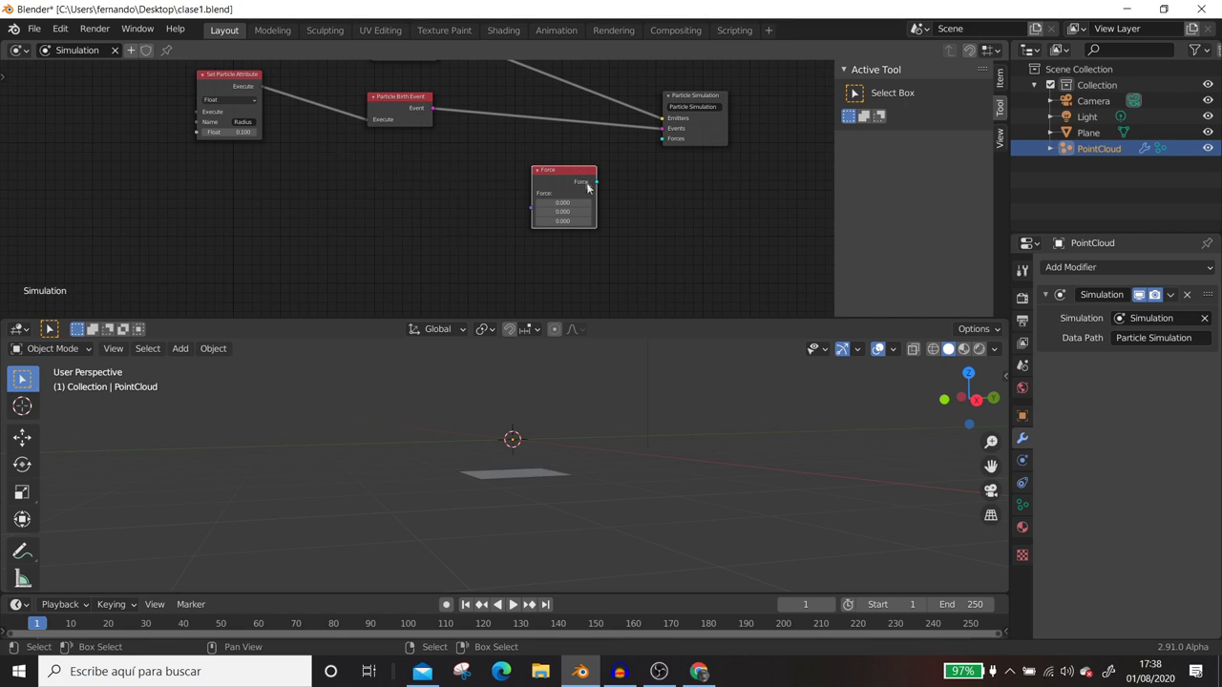
drag(656, 141, 662, 141)
middle_drag(519, 211, 576, 203)
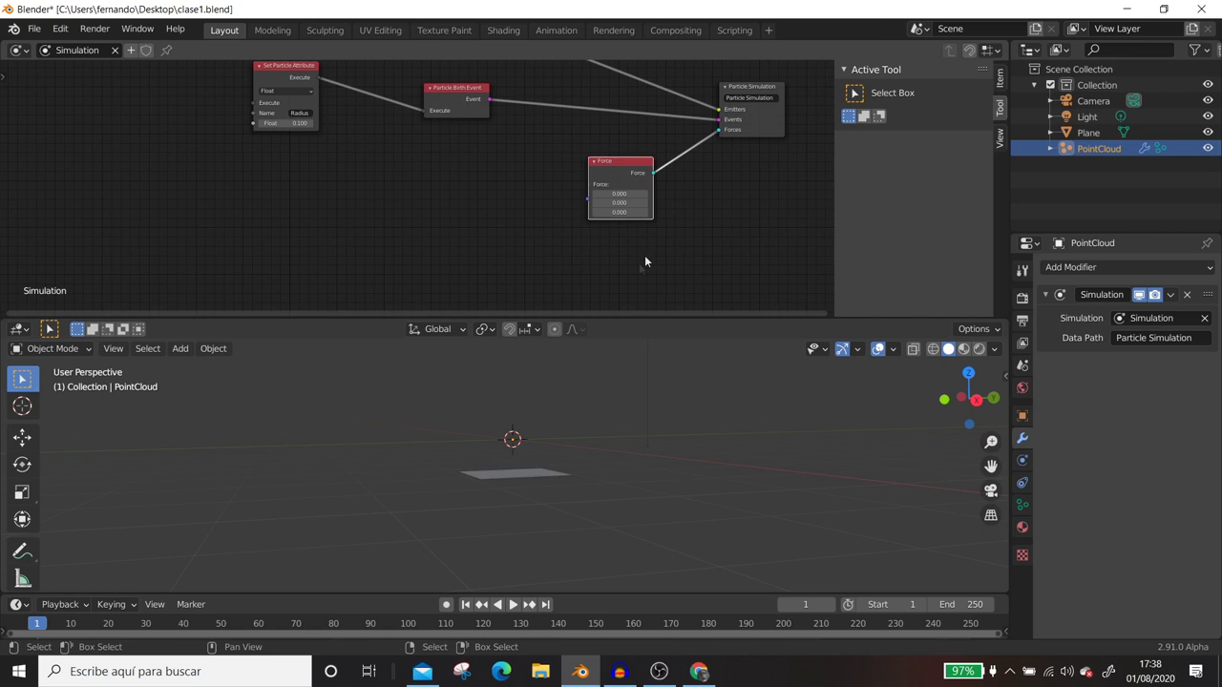
Step: Play the simulation and try force values: sideways X near 5.9, then 0, 0, 0.2 upward
key(space)
mouse_move(620, 194)
mouse_down()
mouse_move(658, 194)
mouse_move(606, 194)
mouse_up()
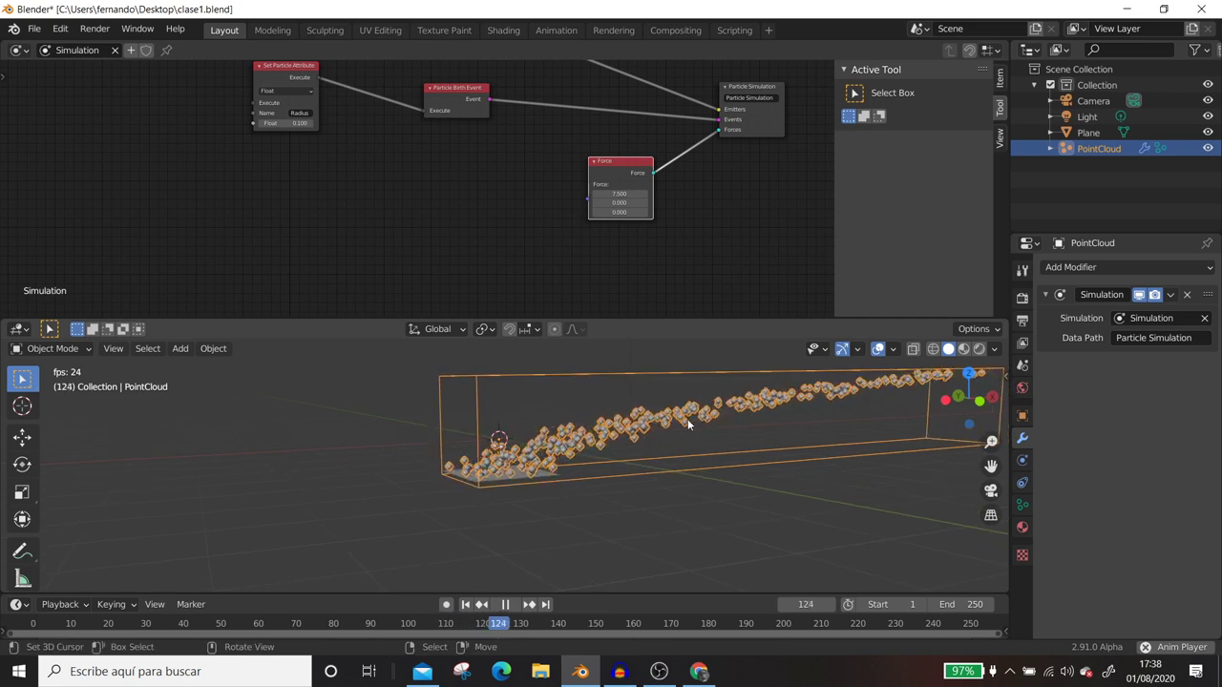
drag(620, 194, 601, 194)
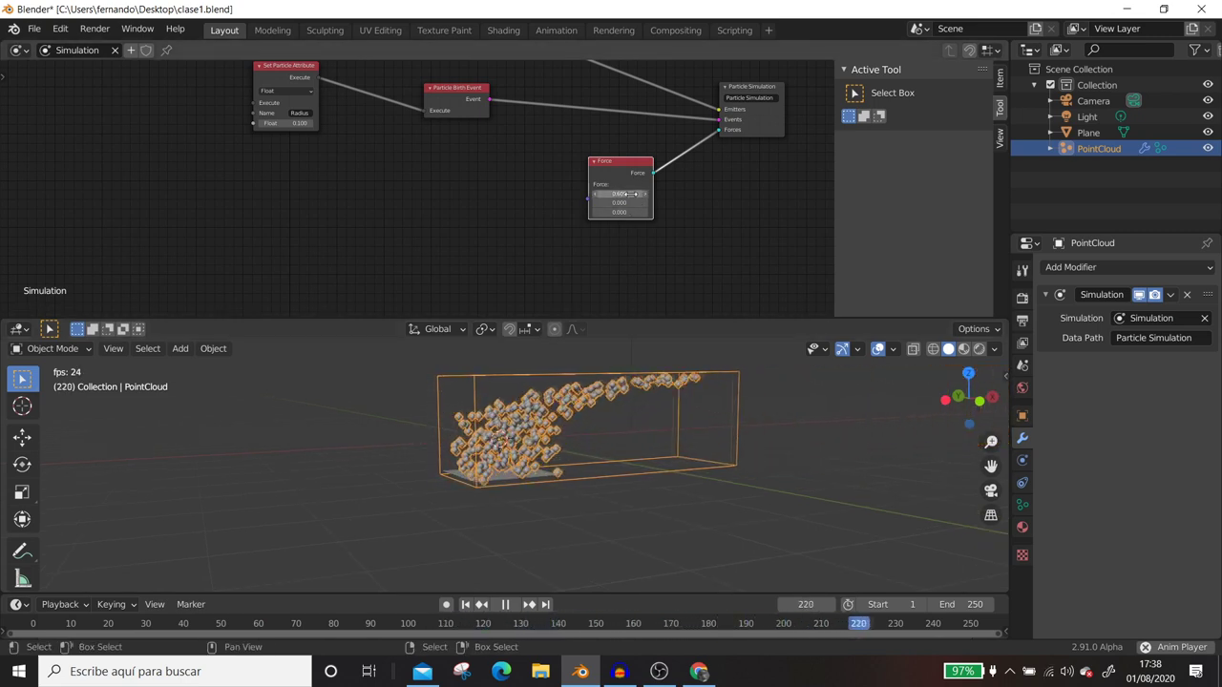
drag(625, 211, 668, 212)
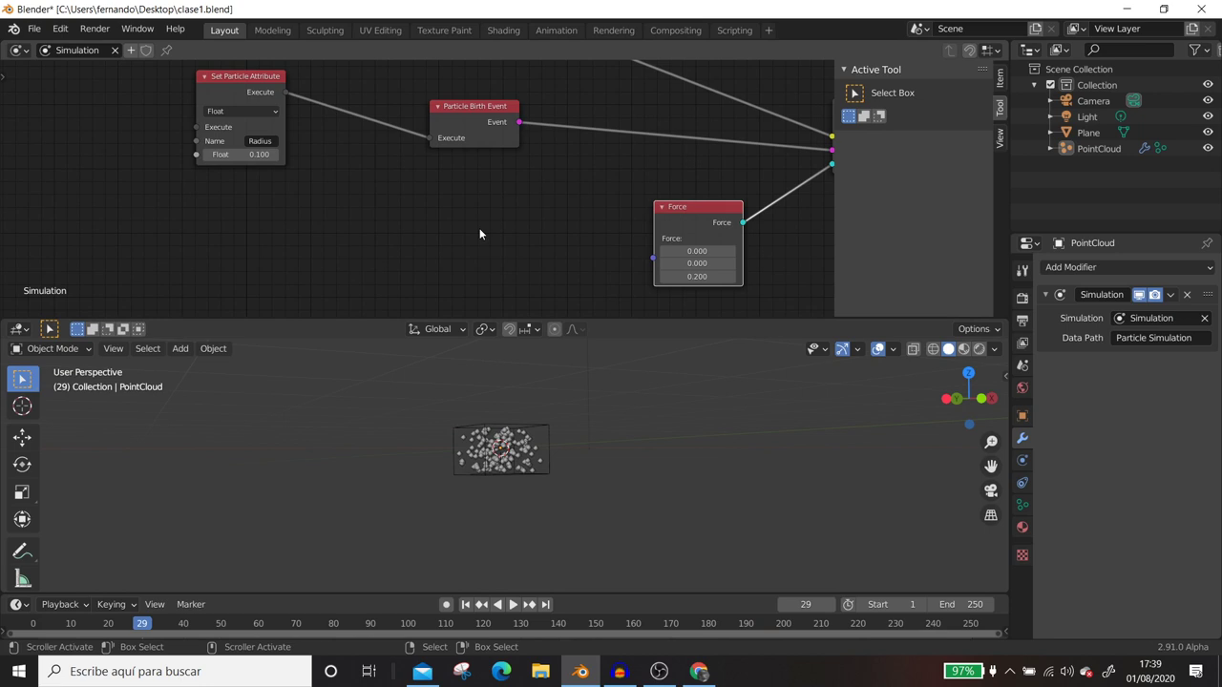
Step: Add a Plain Axes Empty to the scene beside the particle box
scroll(480, 234, down, 2)
middle_drag(380, 236, 488, 187)
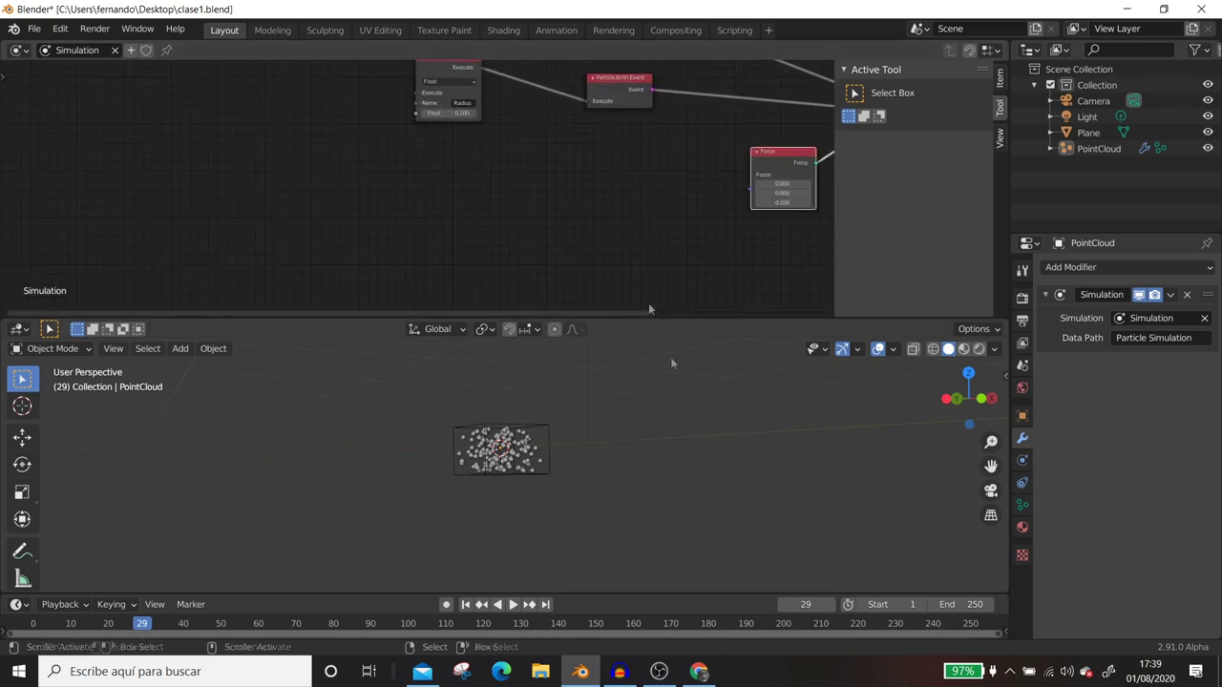
key(shift+a)
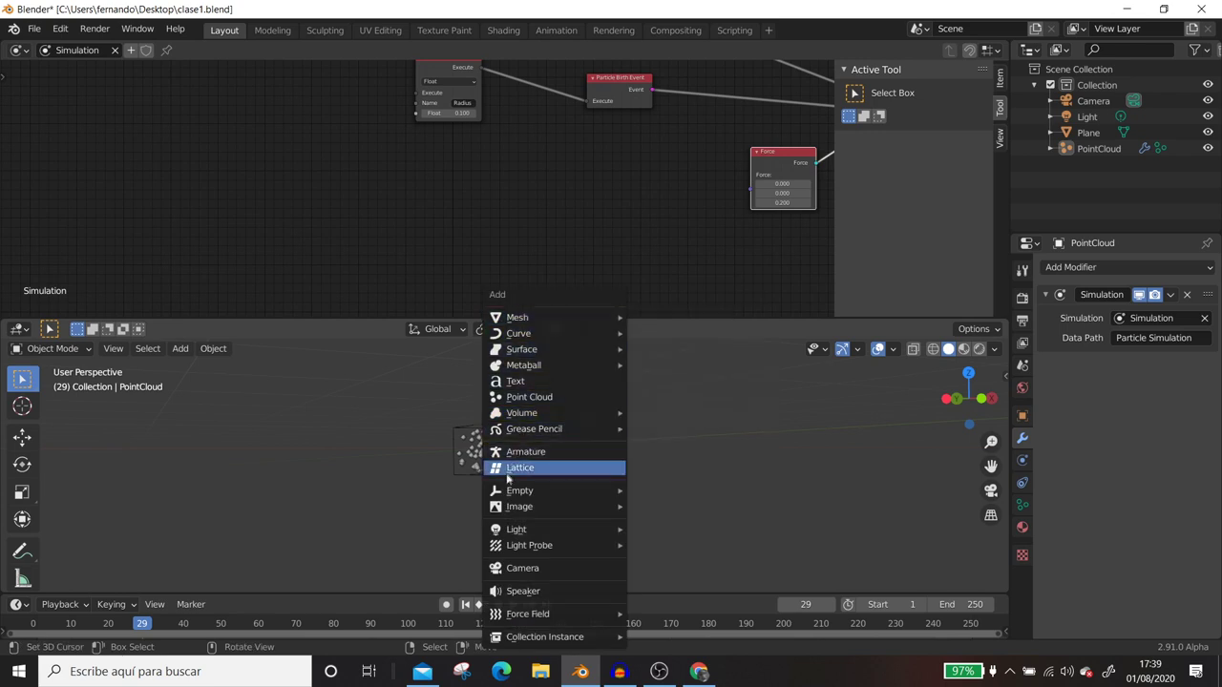
mouse_move(520, 491)
click(664, 491)
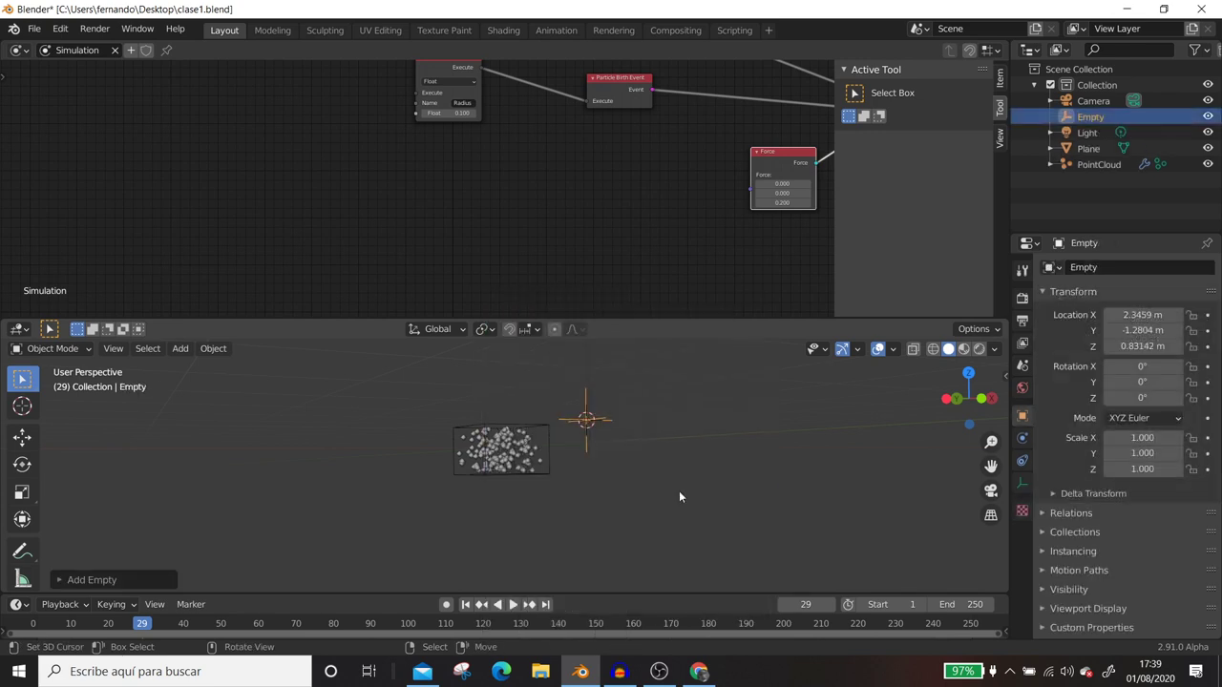
Step: Orbit and zoom the viewport to see the Empty and particle box in perspective
scroll(585, 441, up, 4)
middle_drag(585, 441, 486, 422)
scroll(670, 448, down, 3)
scroll(665, 441, down, 2)
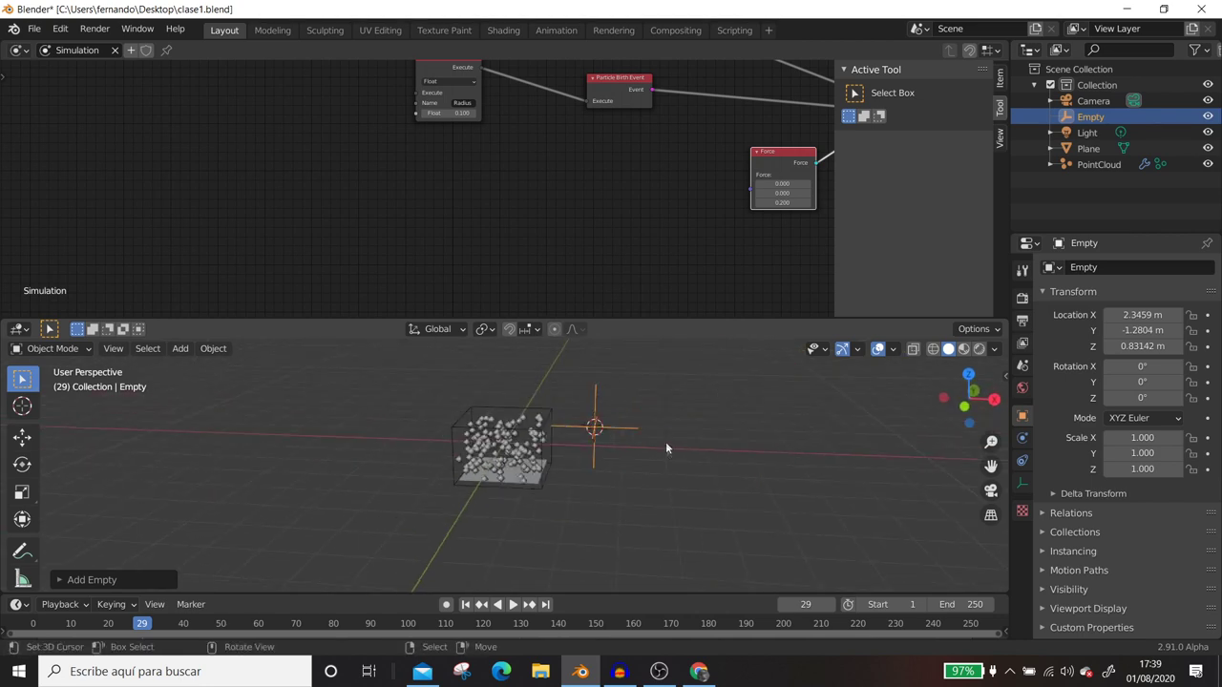
middle_drag(679, 421, 686, 439)
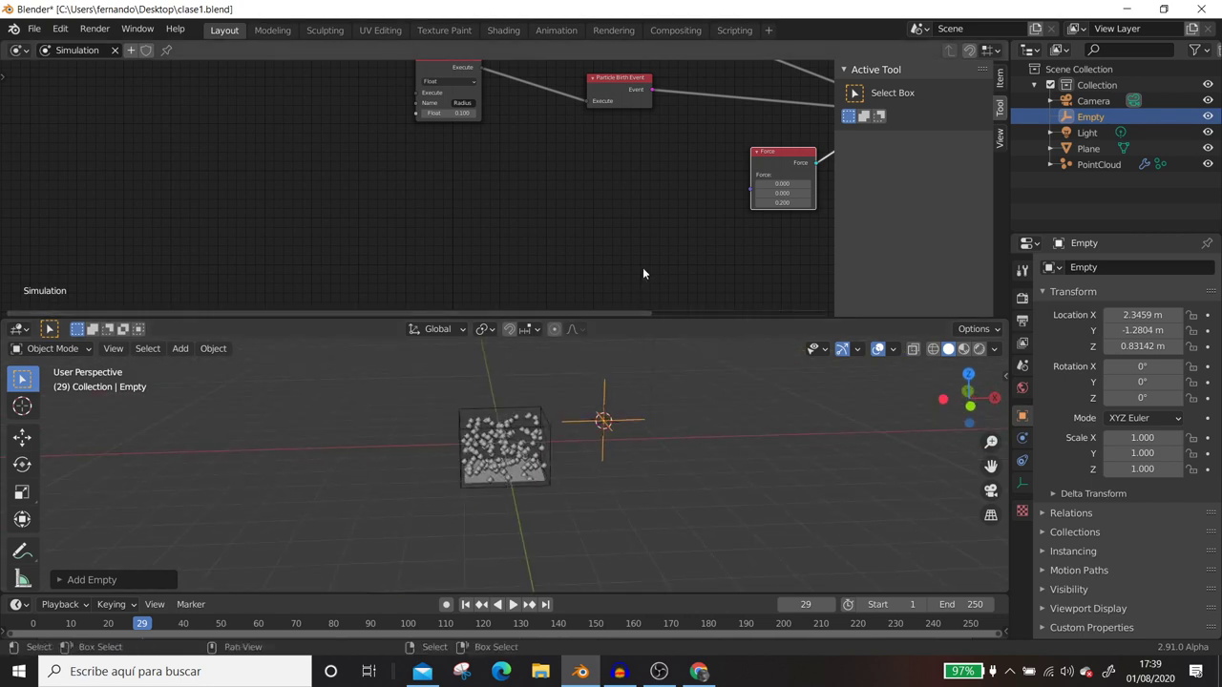
scroll(535, 253, down, 1)
key(shift+a)
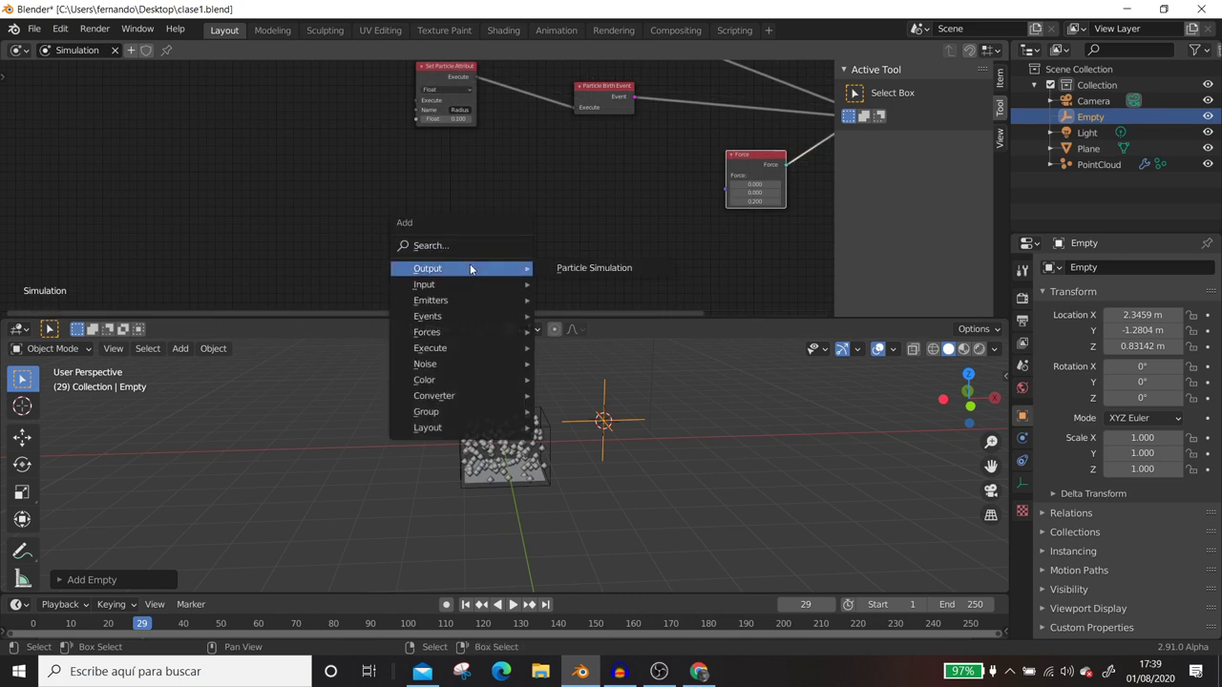
mouse_move(425, 285)
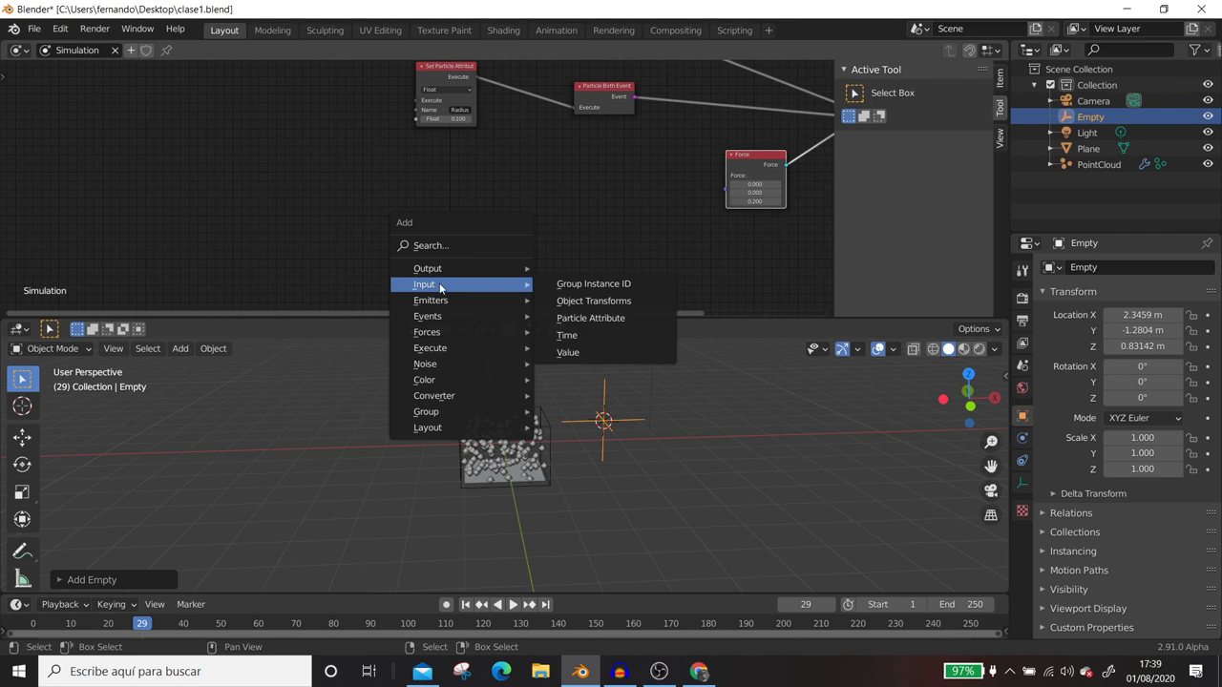
Step: Add an Object Transforms node with the Empty as its object, positioned up and left
click(593, 301)
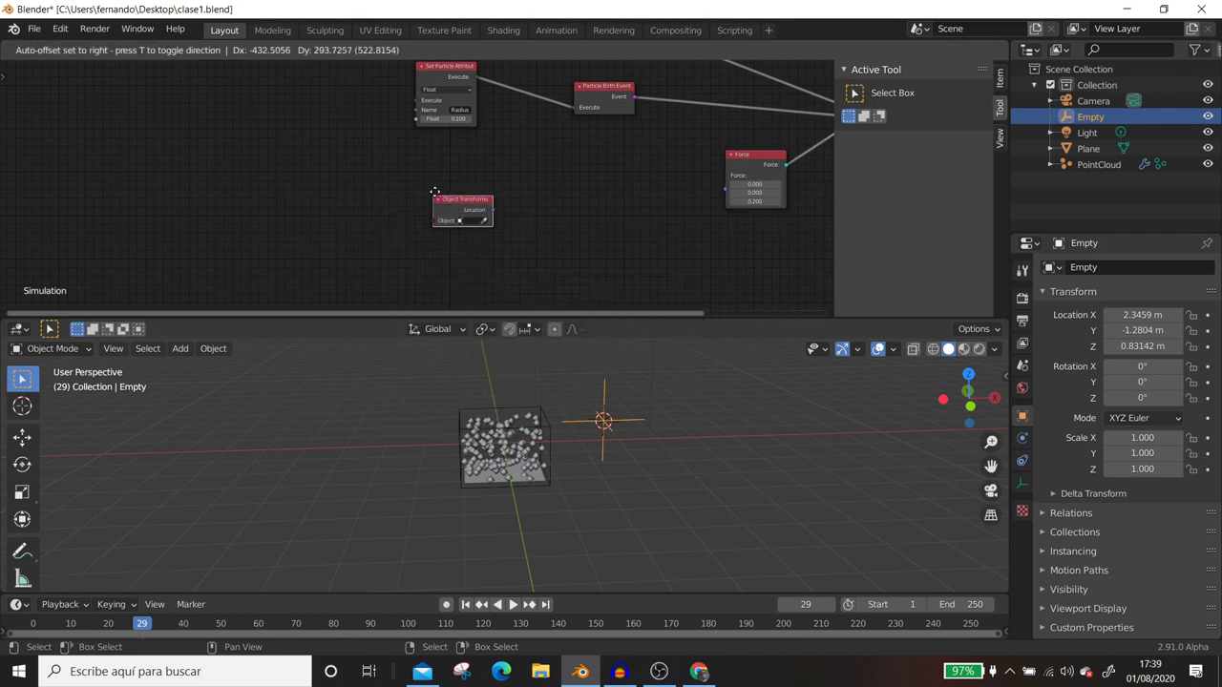
click(435, 190)
scroll(435, 190, up, 2)
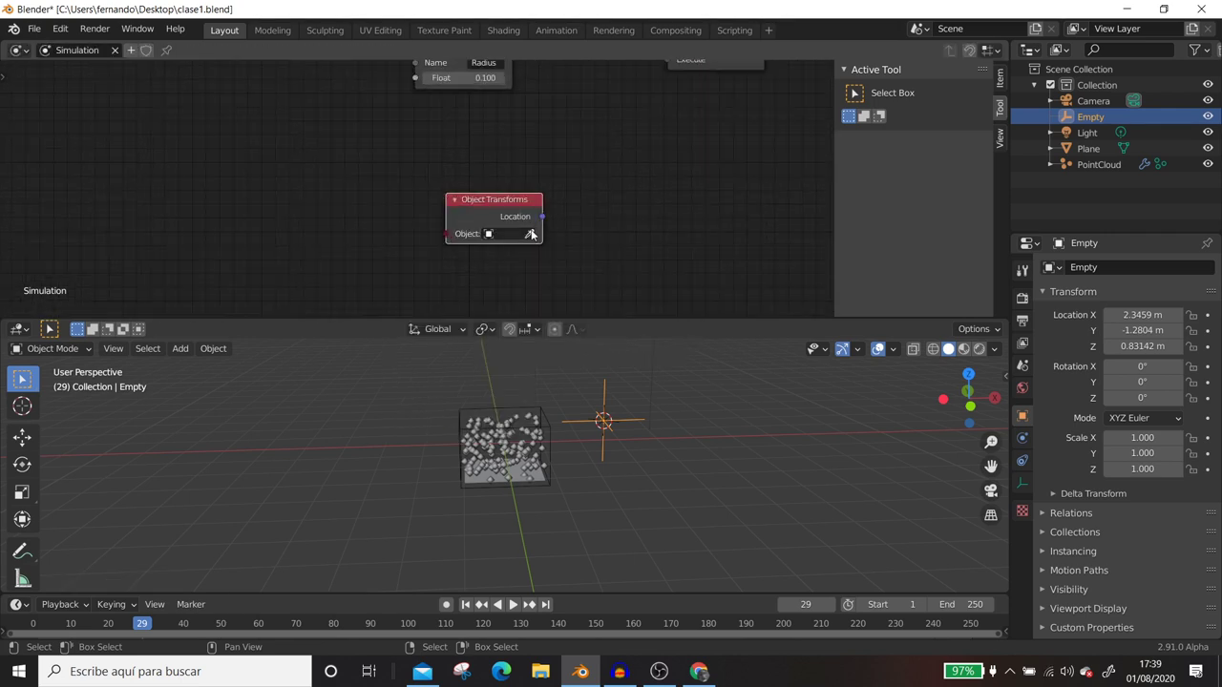
click(606, 420)
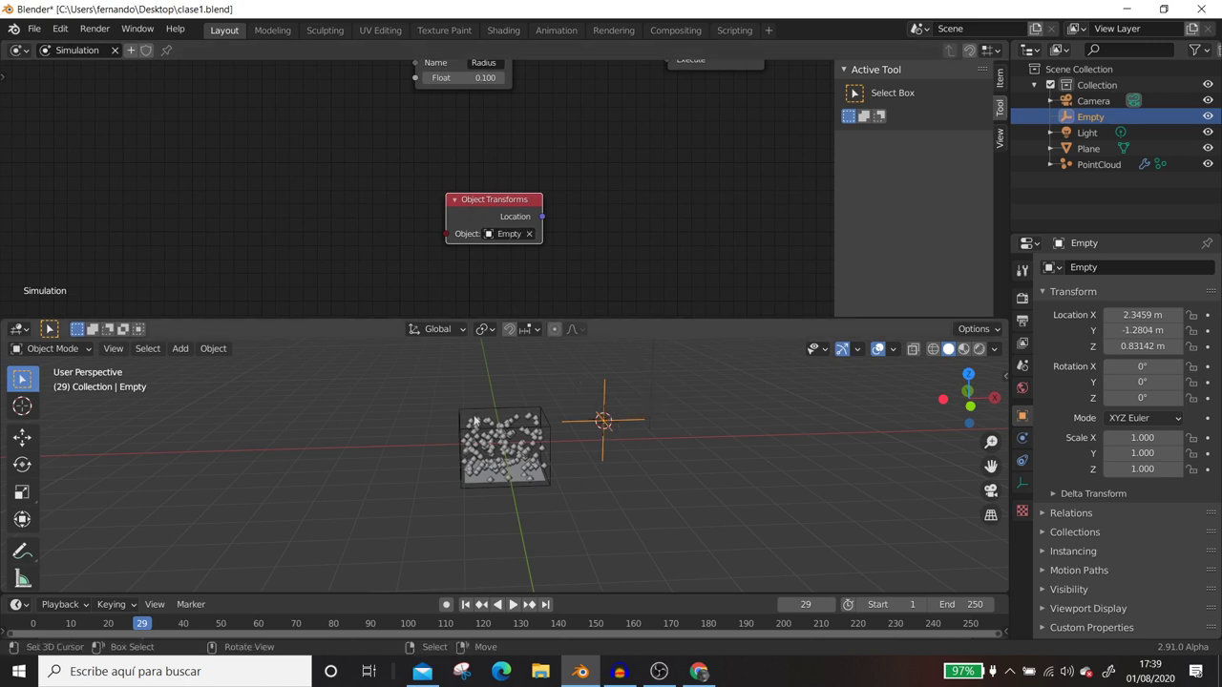
drag(515, 205, 495, 164)
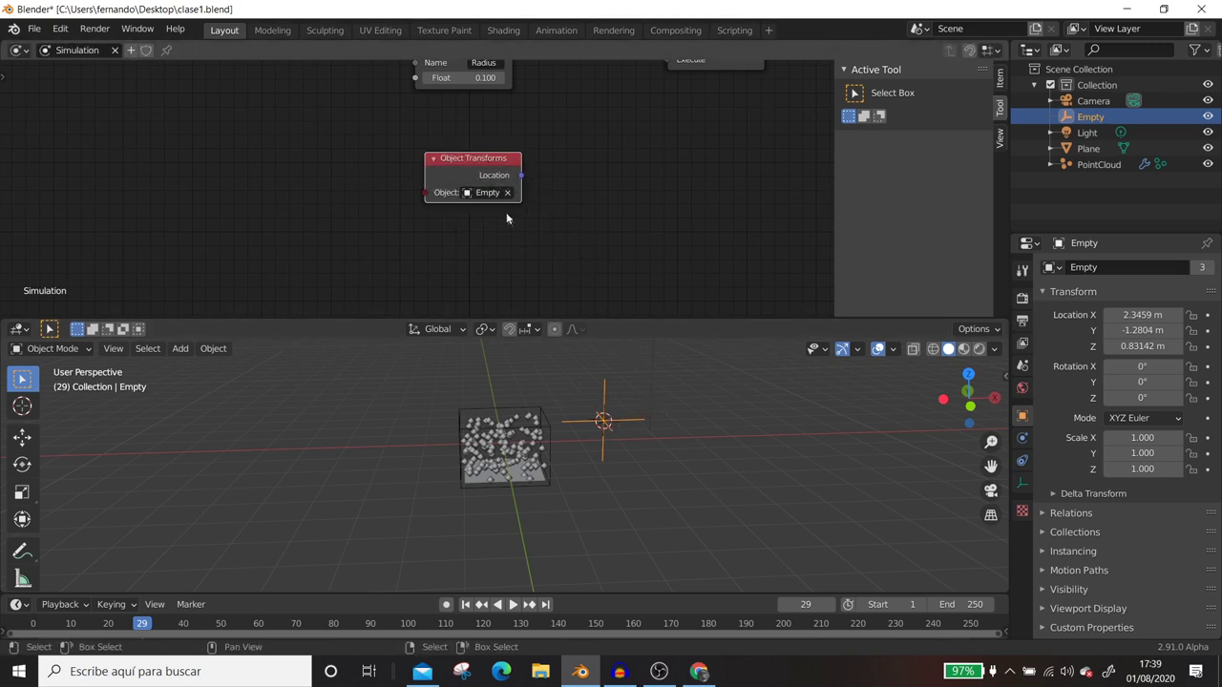
key(shift+a)
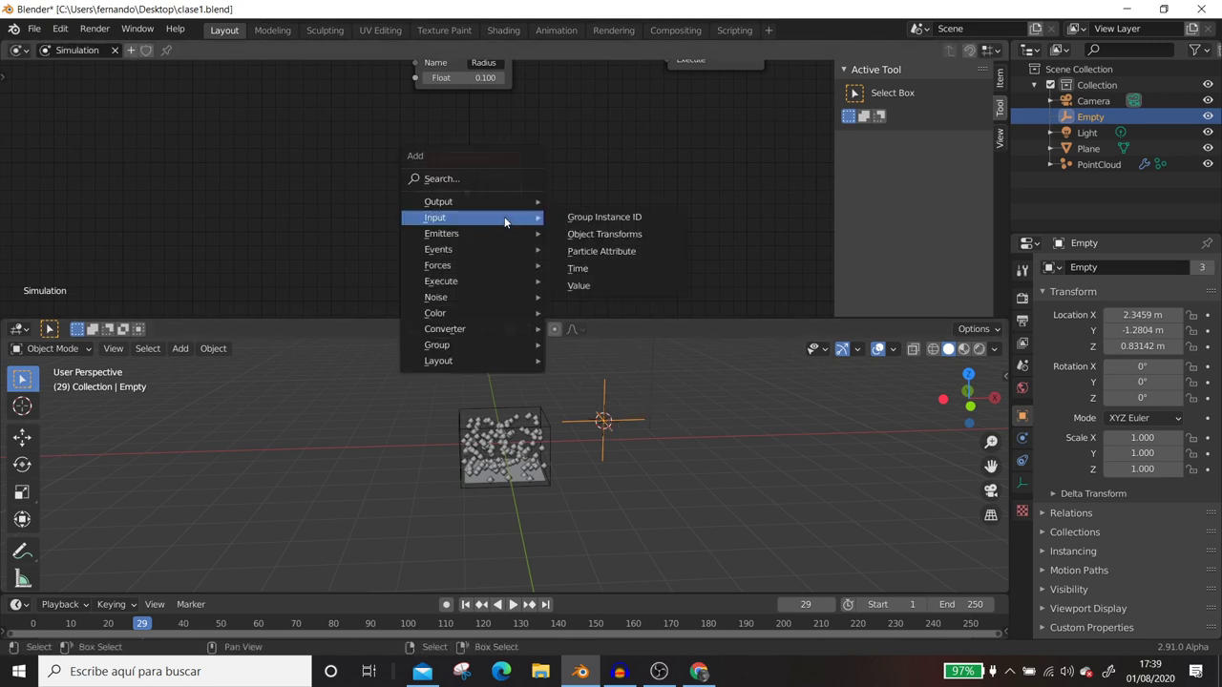
mouse_move(438, 202)
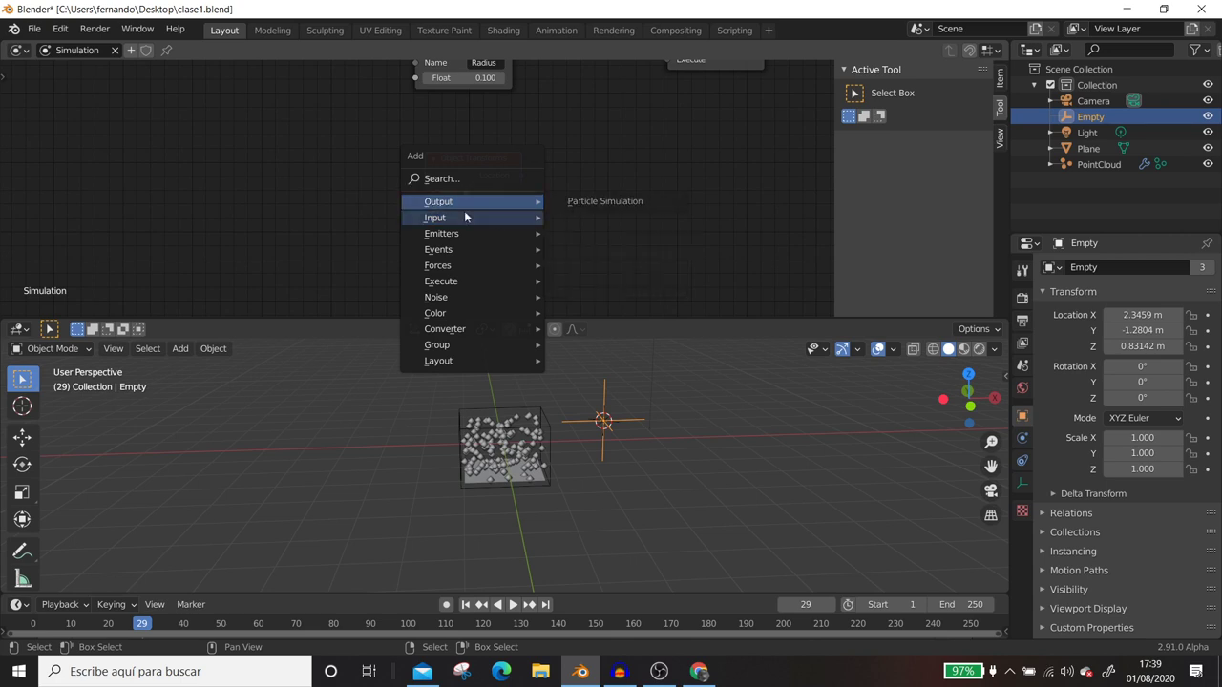
click(587, 234)
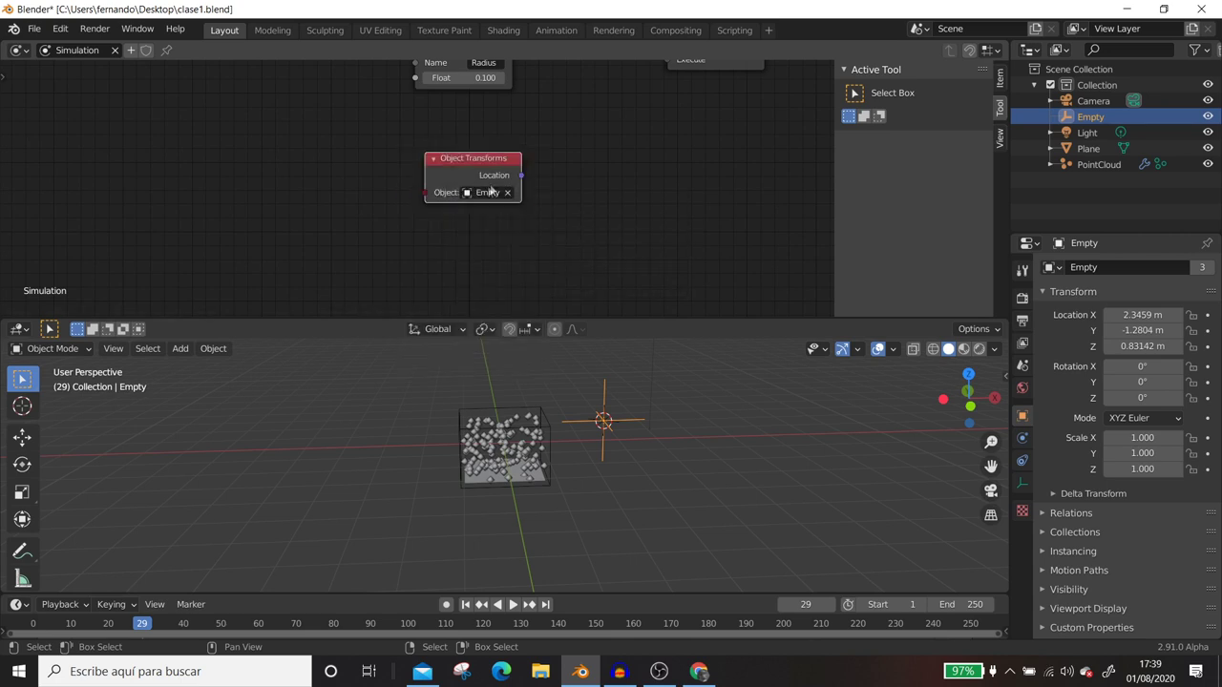
key(shift+a)
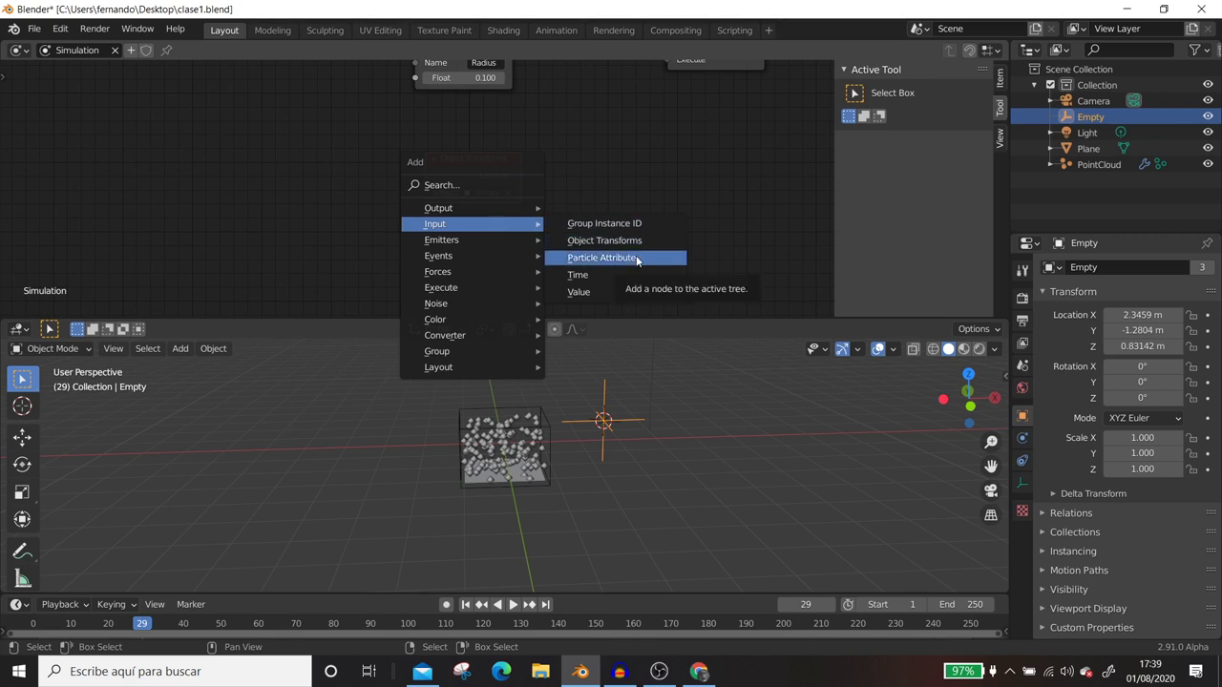
Step: Add a Particle Attribute node below Object Transforms and set its data type to Vector
click(637, 259)
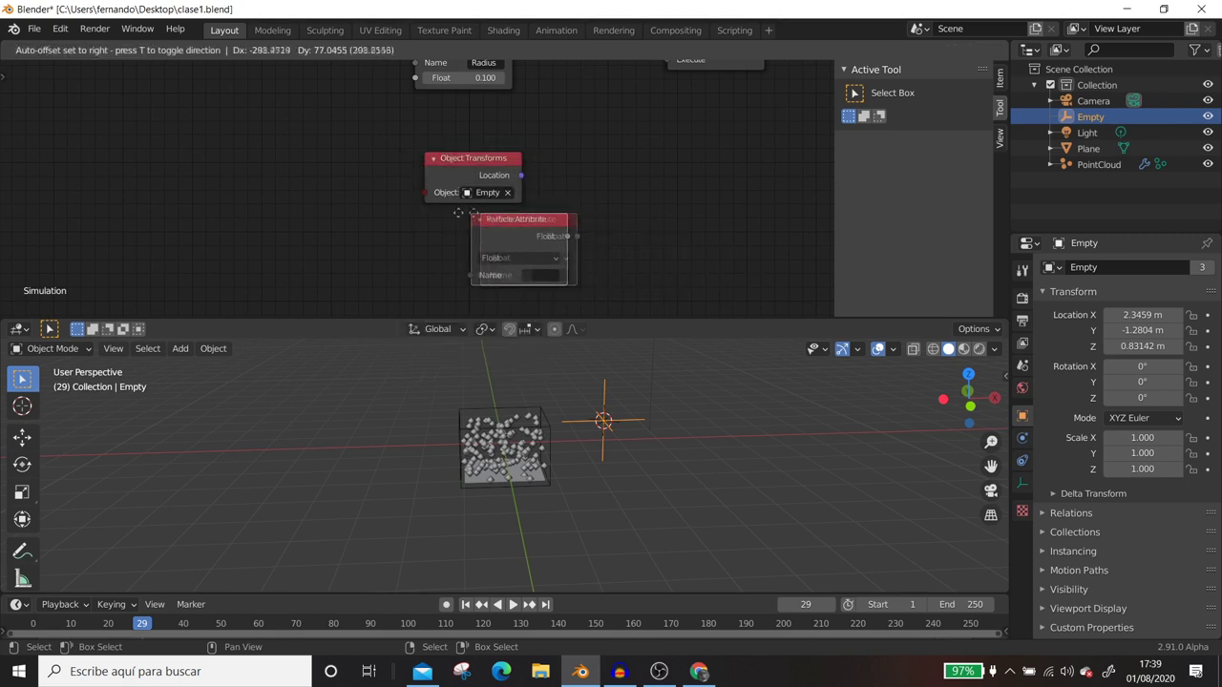
click(427, 229)
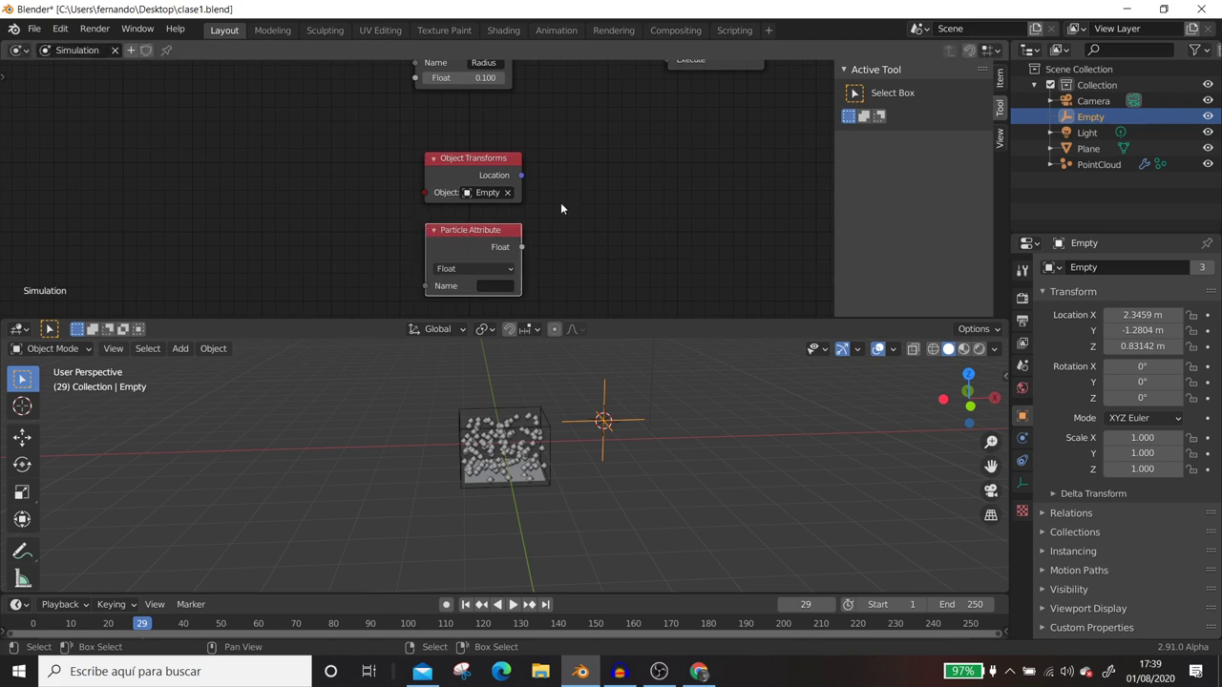
scroll(561, 208, down, 1)
scroll(599, 269, down, 1)
middle_drag(599, 269, 576, 181)
scroll(561, 229, up, 1)
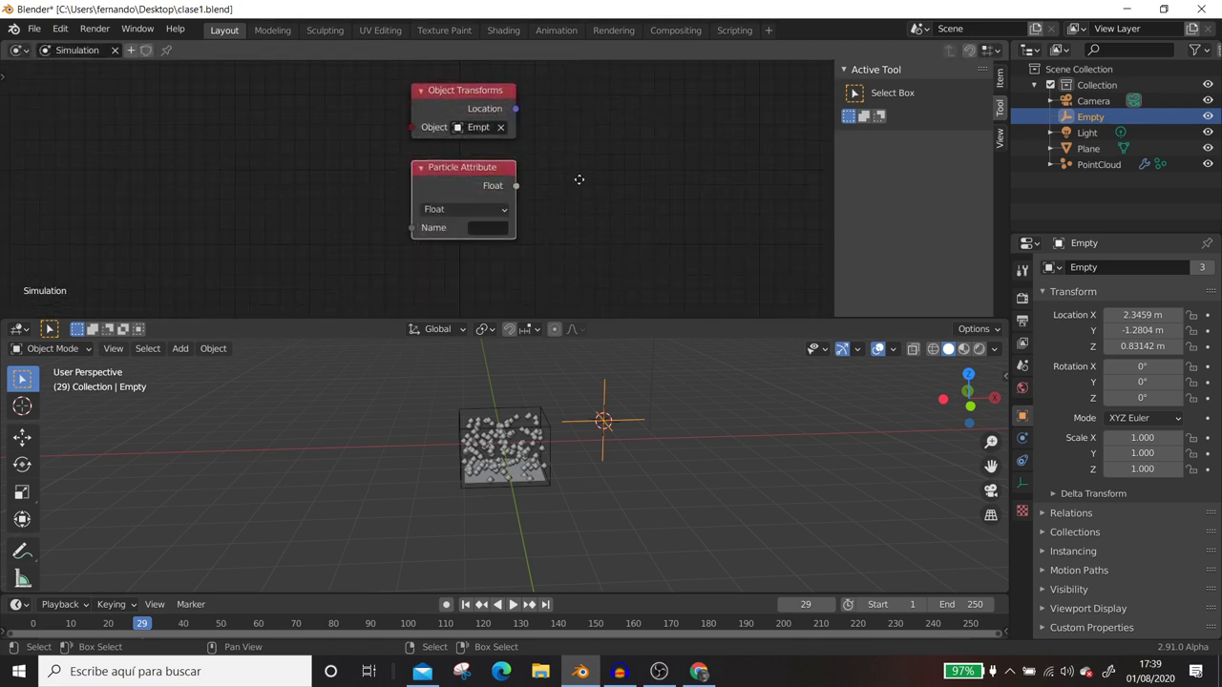
click(475, 216)
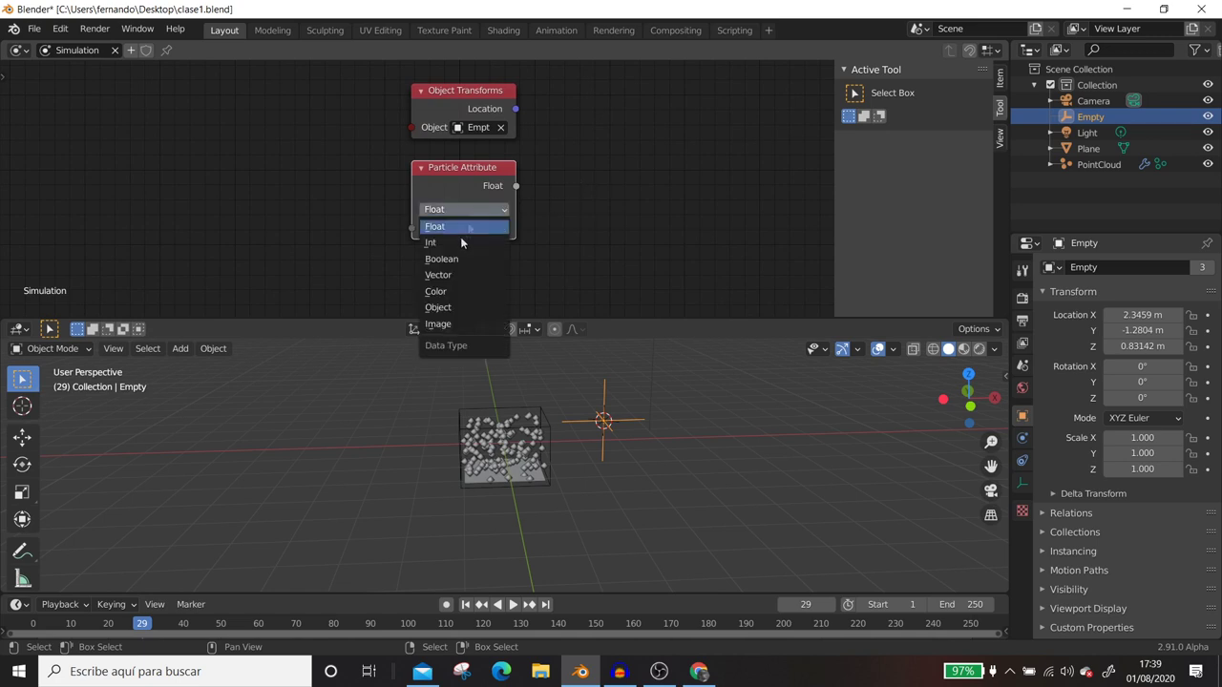
click(454, 273)
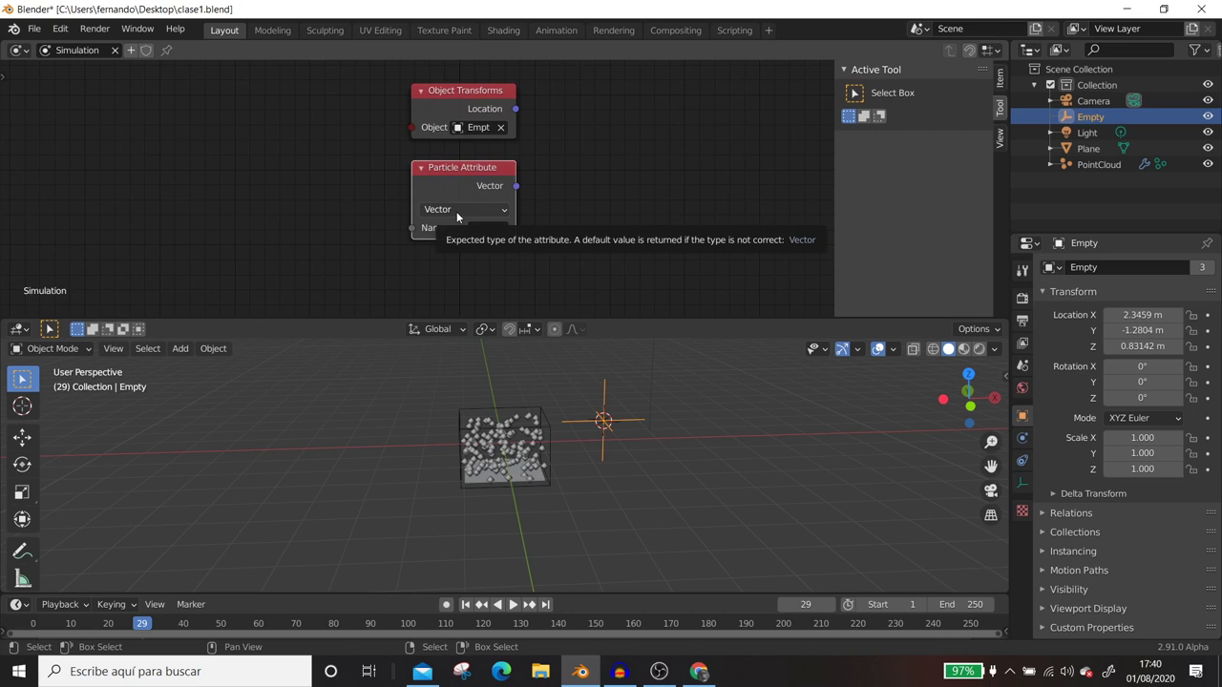
Step: Name the Particle Attribute 'Location' so it reads the particles' position
scroll(457, 214, down, 2)
scroll(585, 187, down, 2)
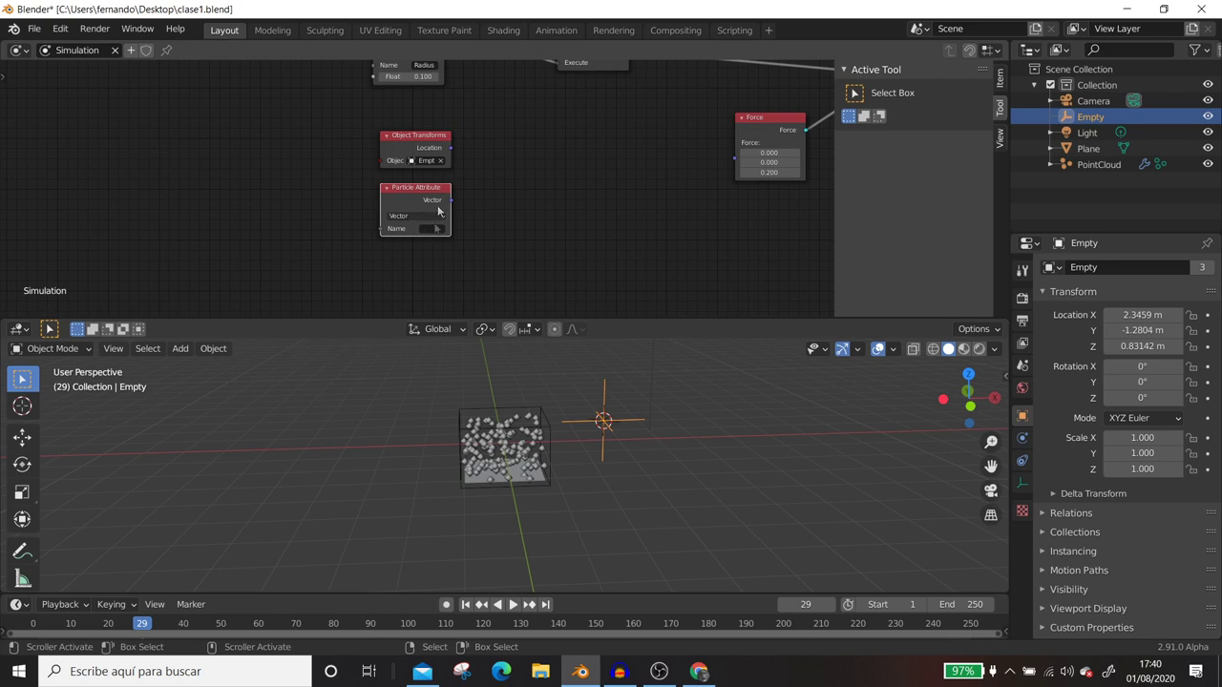
click(430, 229)
text(Location)
key(Return)
scroll(609, 237, up, 1)
key(shift+a)
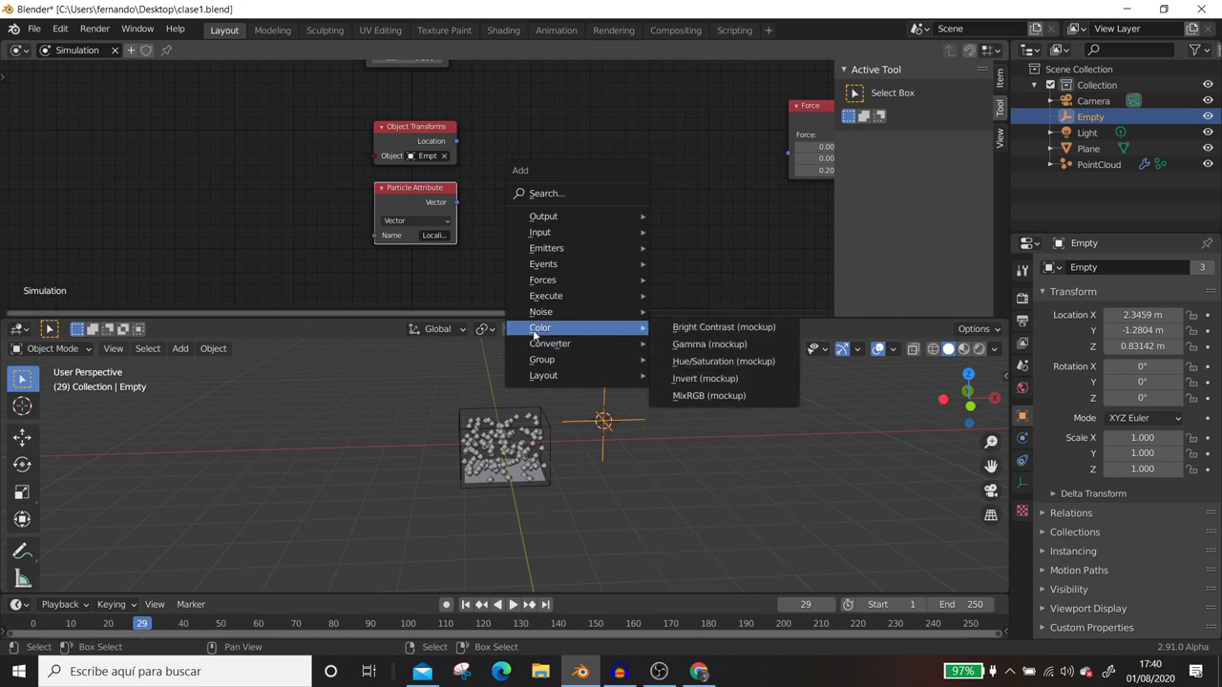
mouse_move(550, 344)
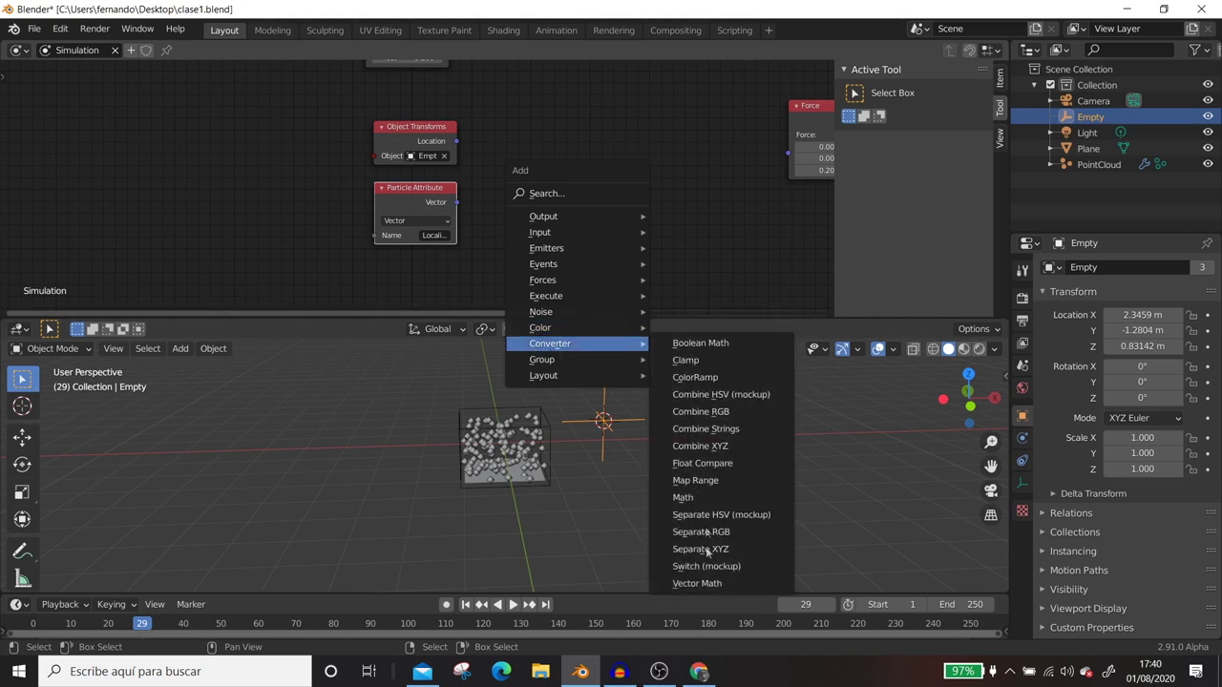
Step: Add a Vector Math Add node feeding Force, with the Empty's Location as its first input
click(706, 584)
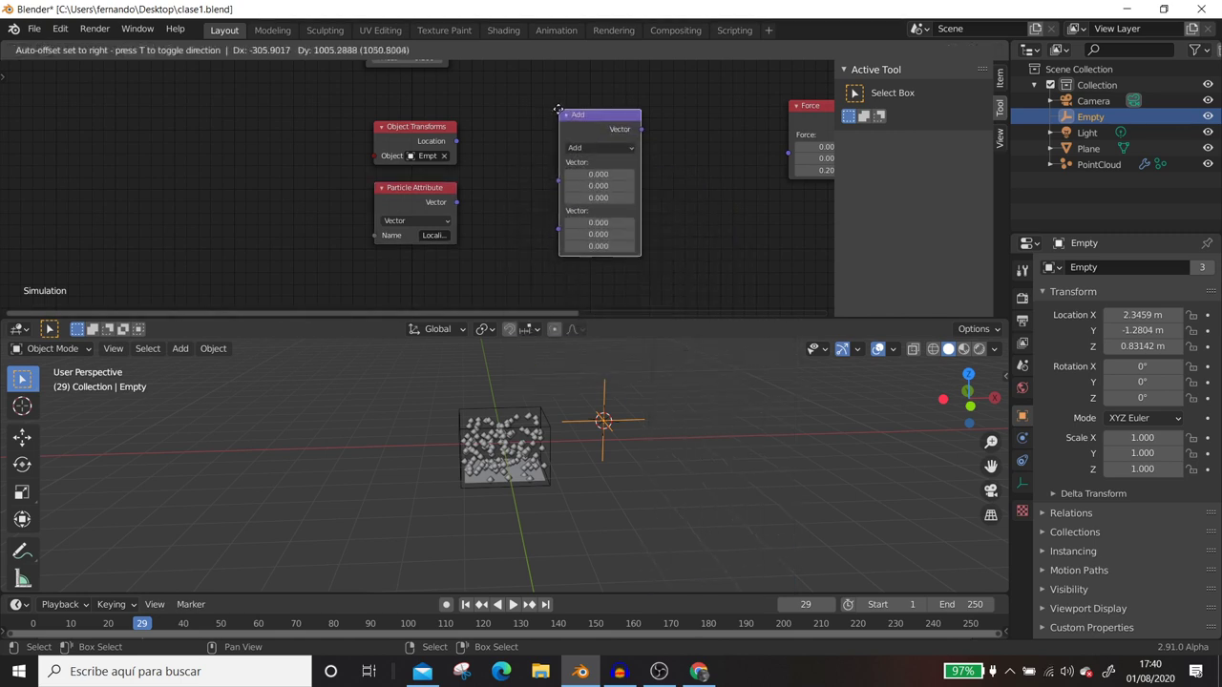
click(558, 109)
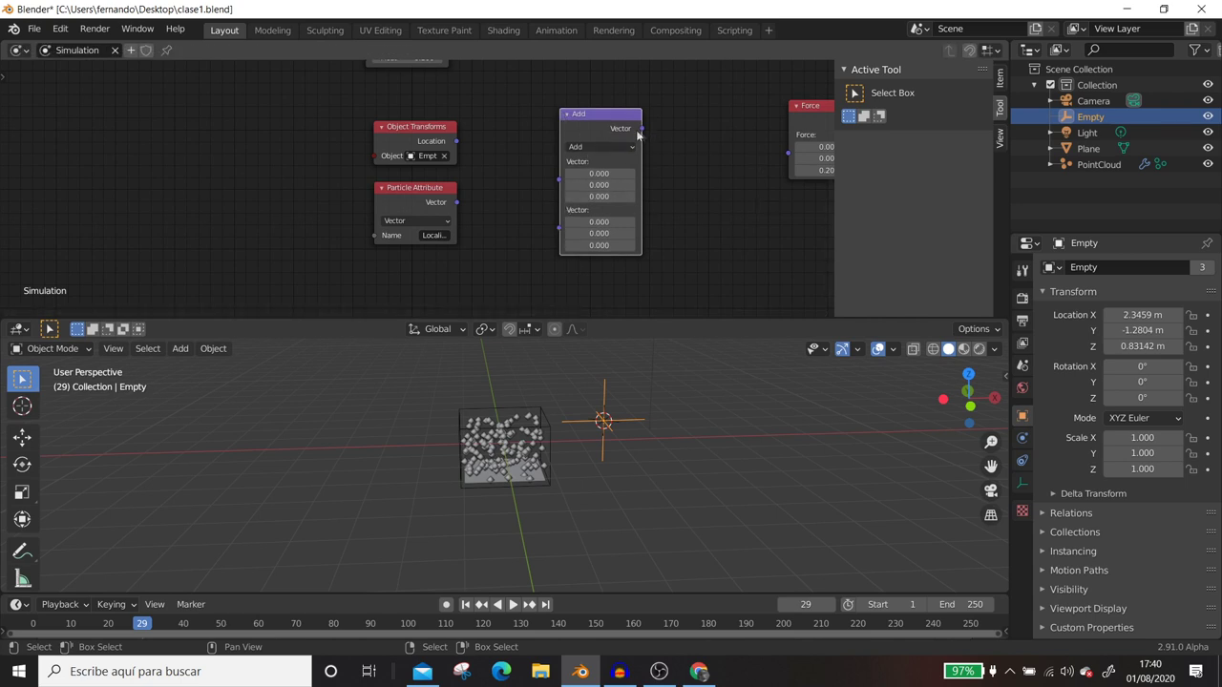
drag(788, 157, 789, 153)
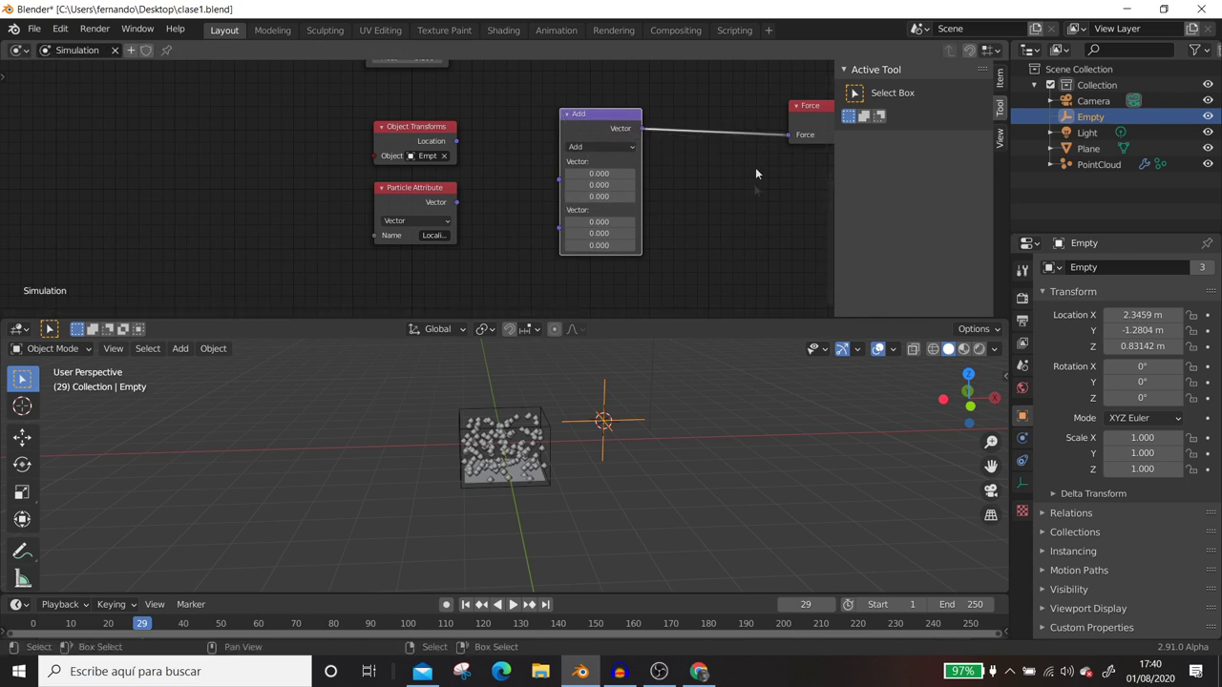
drag(458, 143, 494, 164)
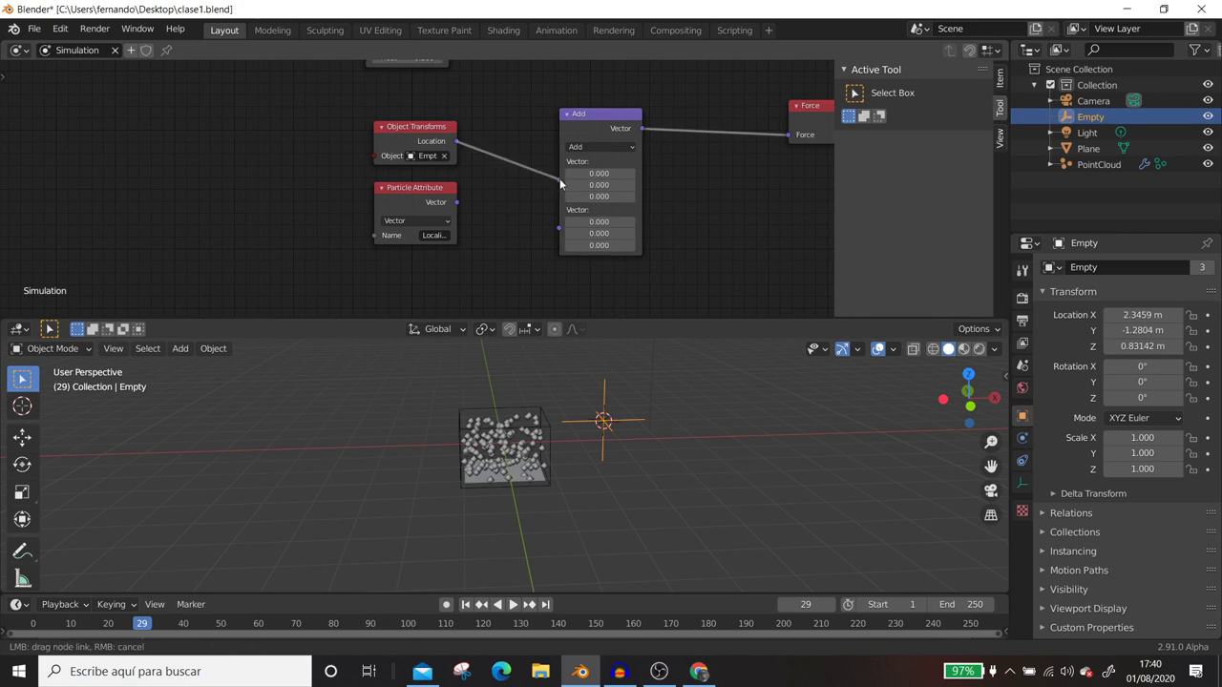
drag(560, 183, 560, 181)
Step: Save clase1.blend and connect the particle Vector attribute to the Add node's second input
click(33, 28)
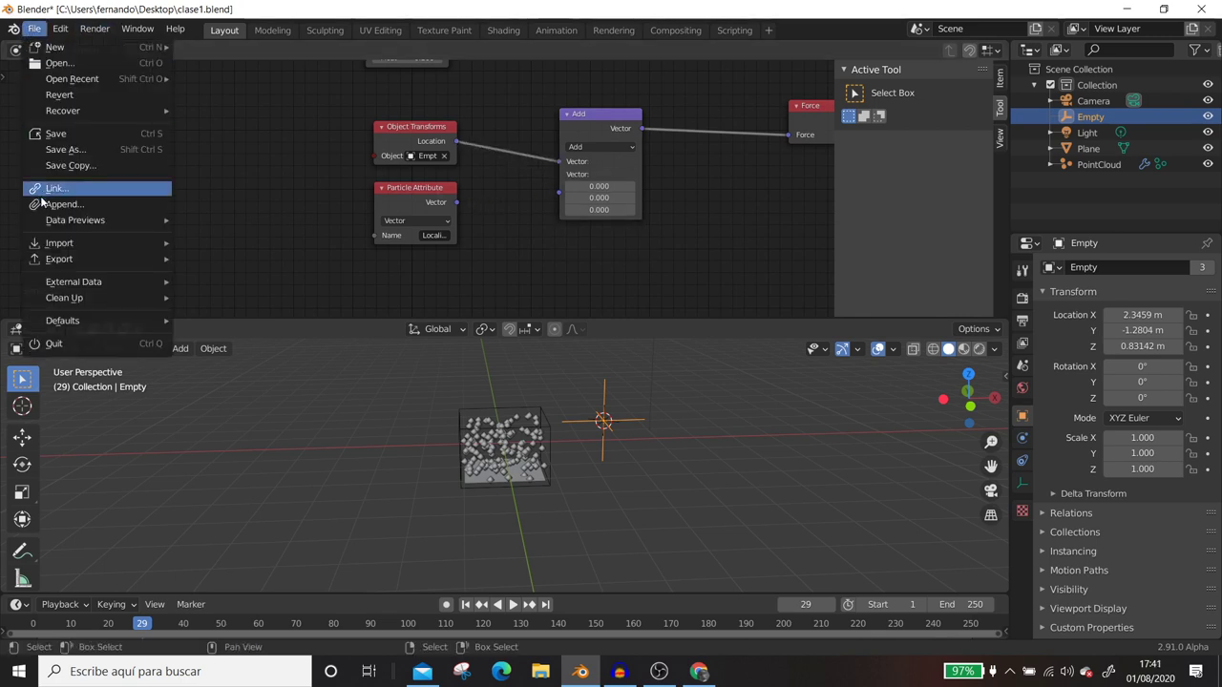
click(57, 133)
drag(457, 202, 560, 193)
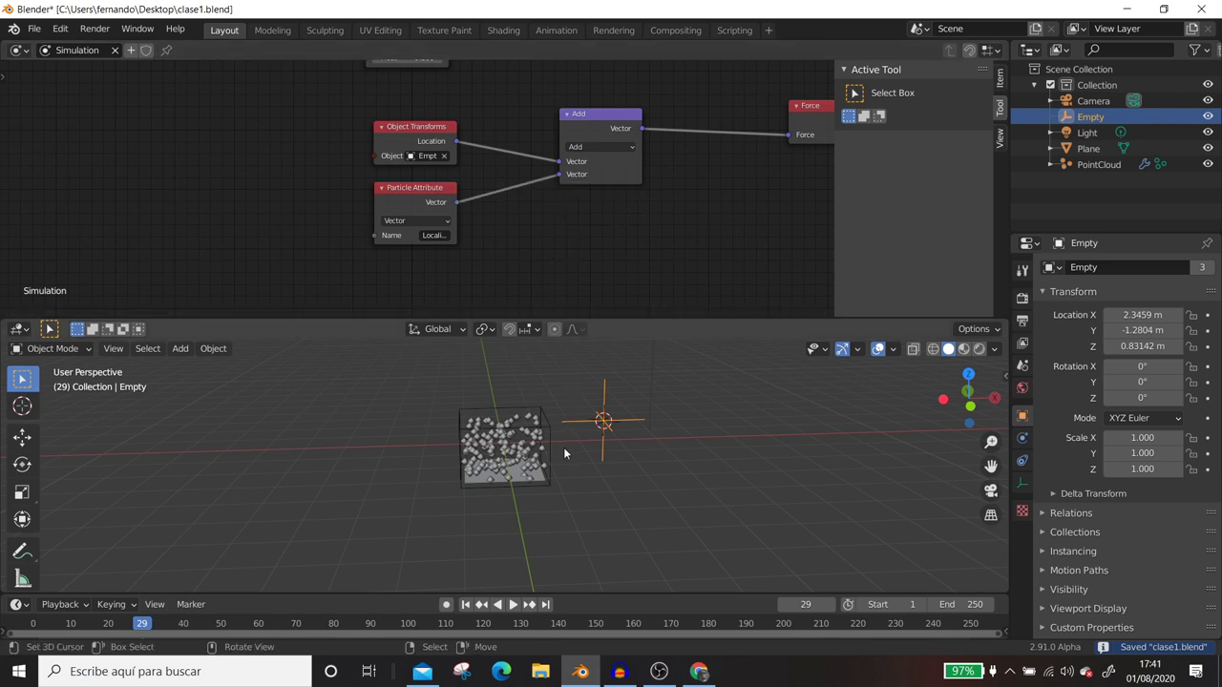
scroll(565, 445, up, 2)
Step: During playback, move the Empty left to -2.3263, -1.0849, 1.4594 m and replay to watch particles follow
key(space)
middle_drag(584, 455, 629, 405)
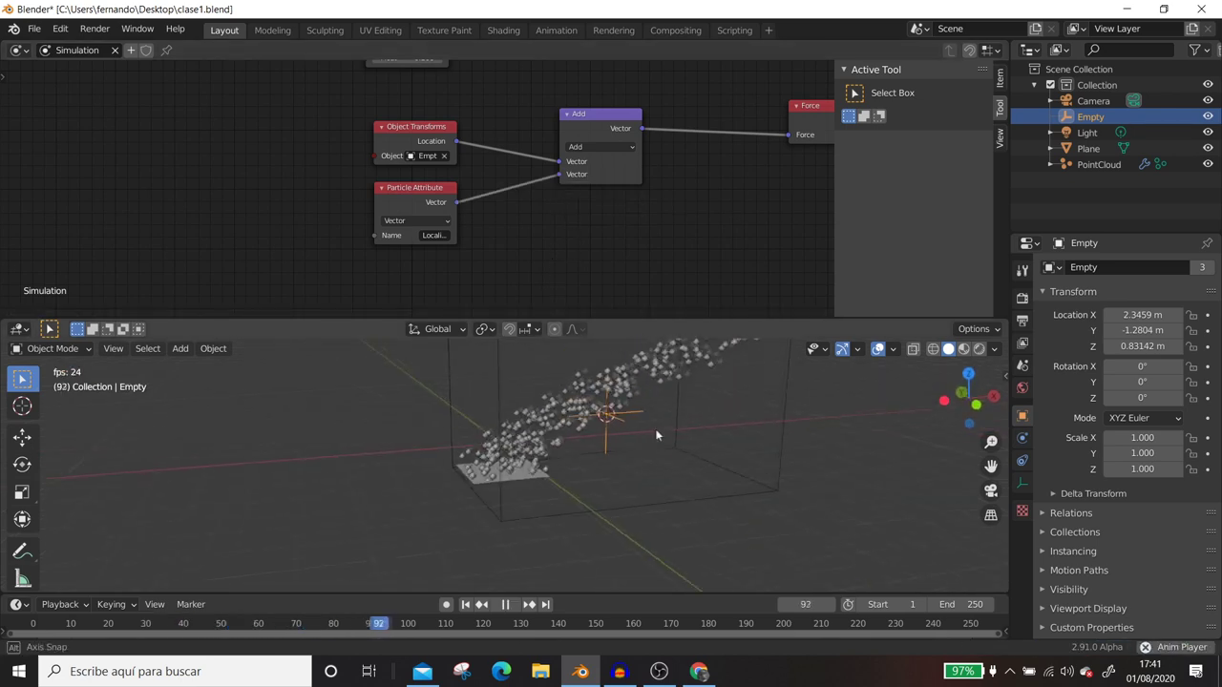
middle_drag(629, 405, 629, 418)
key(g)
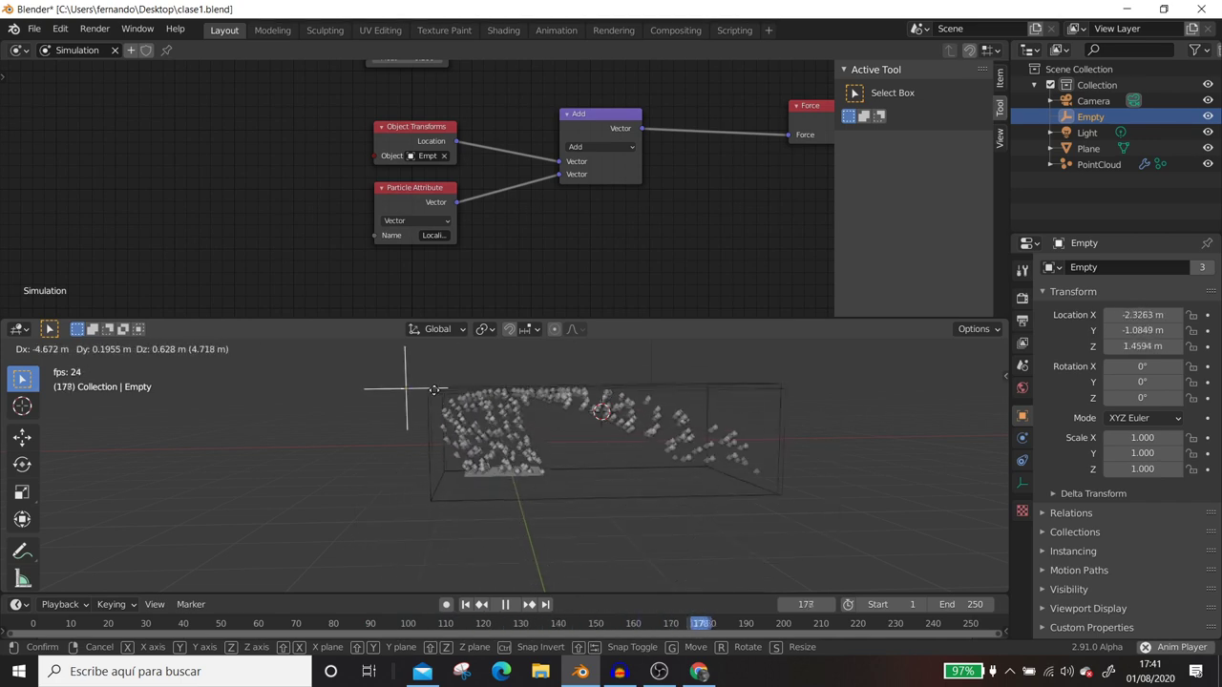
click(435, 394)
key(space)
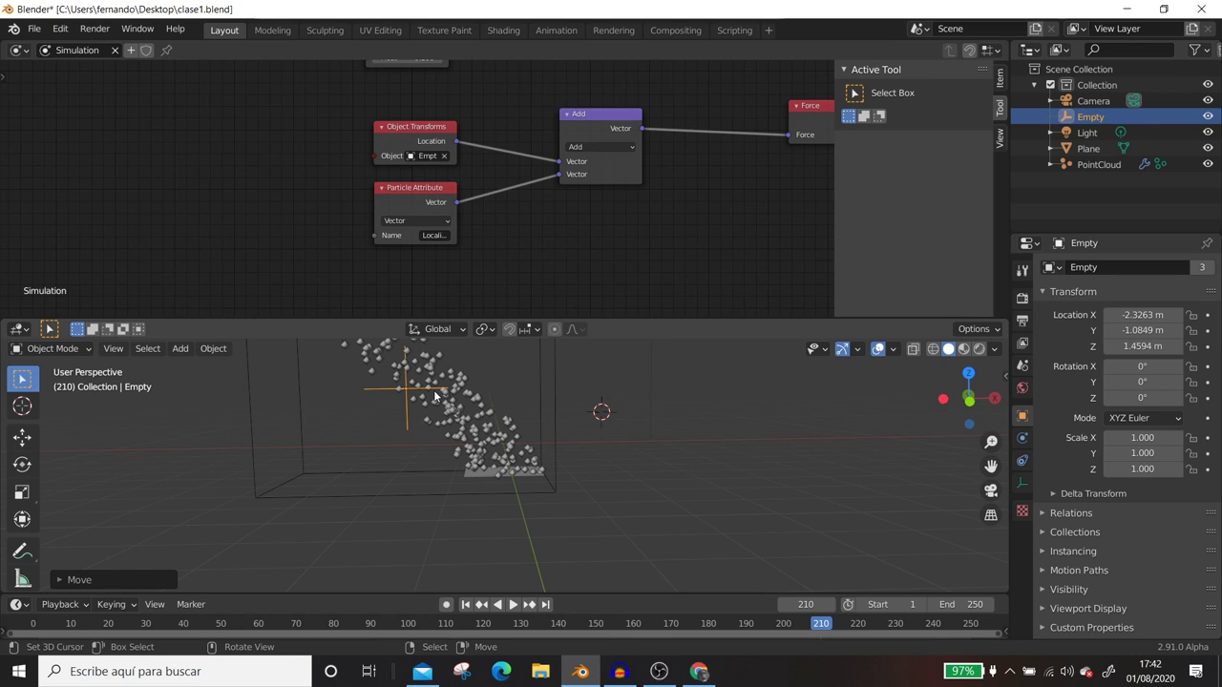
key(space)
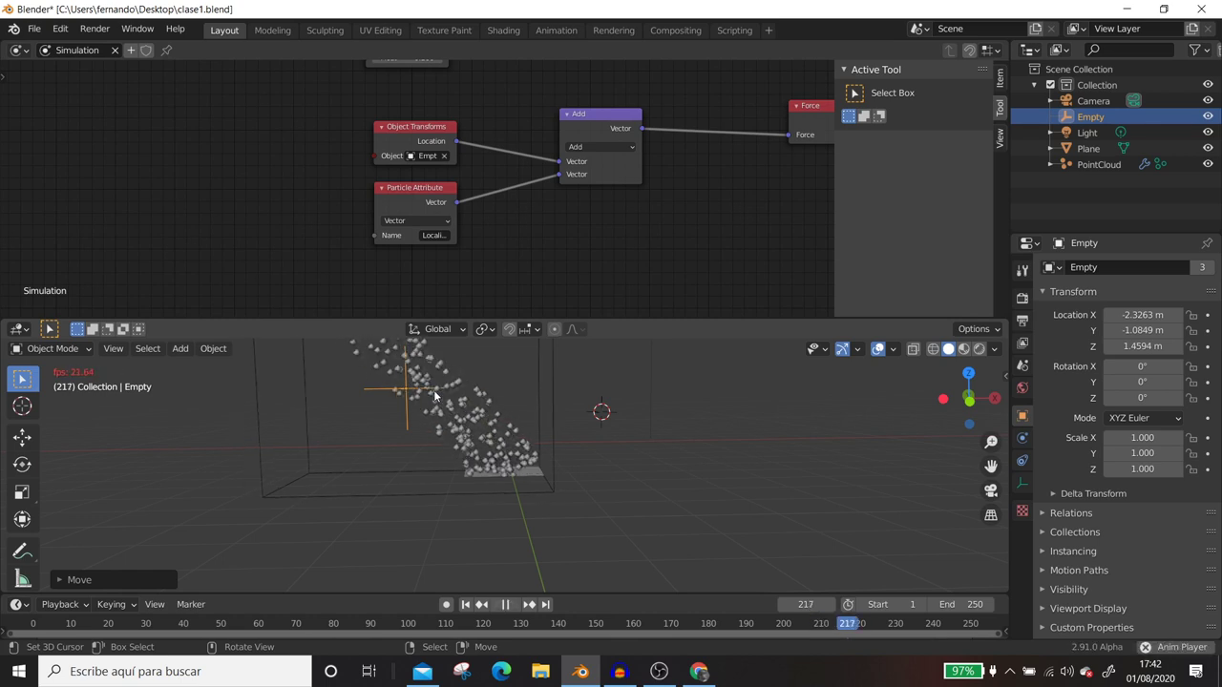
key(space)
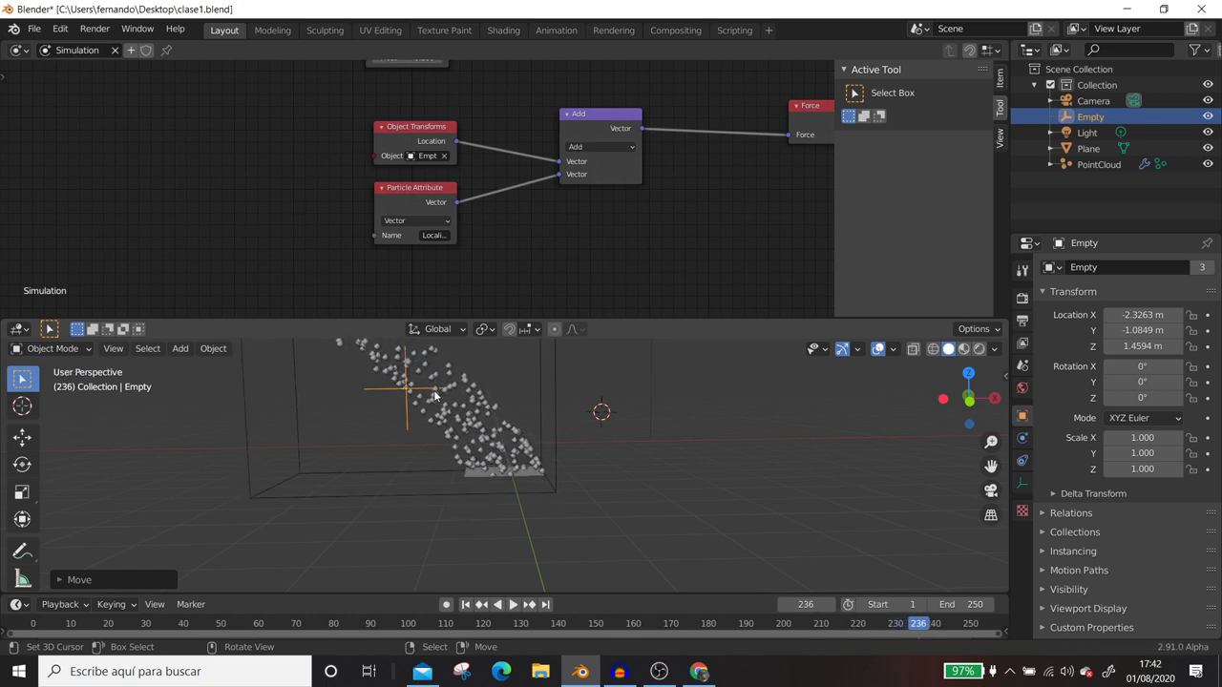